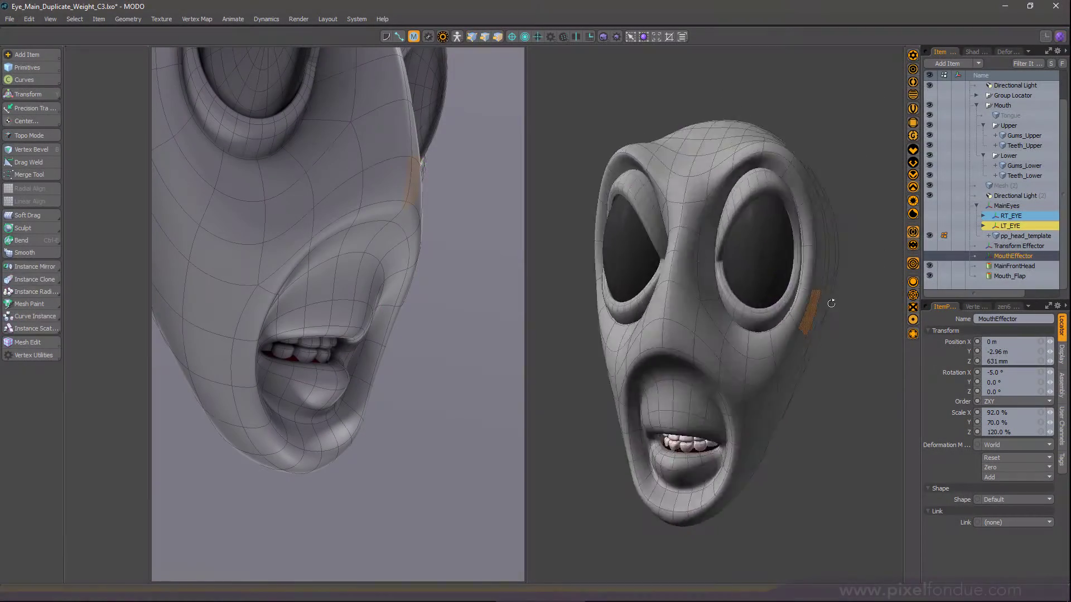
# - Select the MouthEffector item and view its weight-map influence around the head's mouth
pyautogui.keyDown('alt'); pyautogui.moveTo(831, 304); pyautogui.dragTo(887, 302); pyautogui.keyUp('alt')
pyautogui.click(913, 295)
pyautogui.moveTo(731, 446)
pyautogui.keyDown('alt'); pyautogui.mouseDown()
pyautogui.moveTo(669, 444)
pyautogui.moveTo(731, 446)
pyautogui.mouseUp(); pyautogui.keyUp('alt')
pyautogui.click(943, 257)
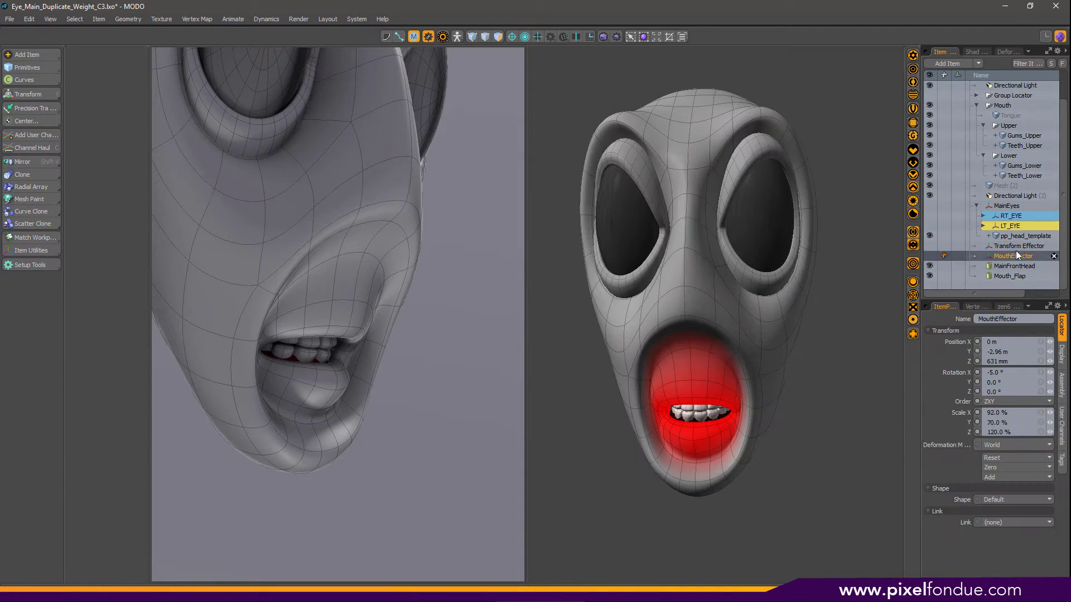
# - Select the Transform Effector and move it to about Y -20 mm and Z -1.118 m
pyautogui.click(1009, 246)
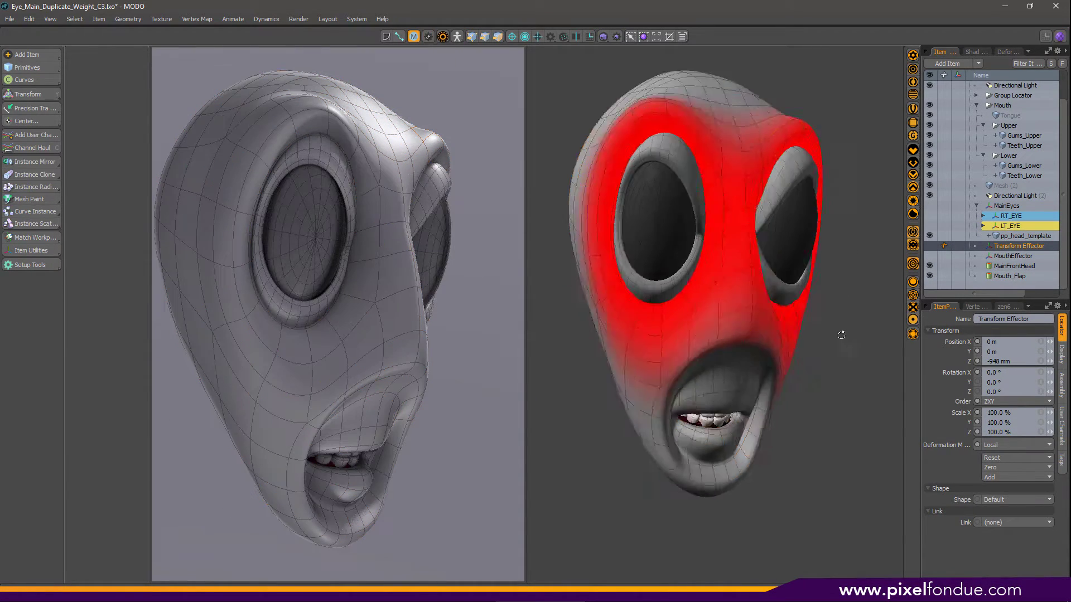
pyautogui.press('w')
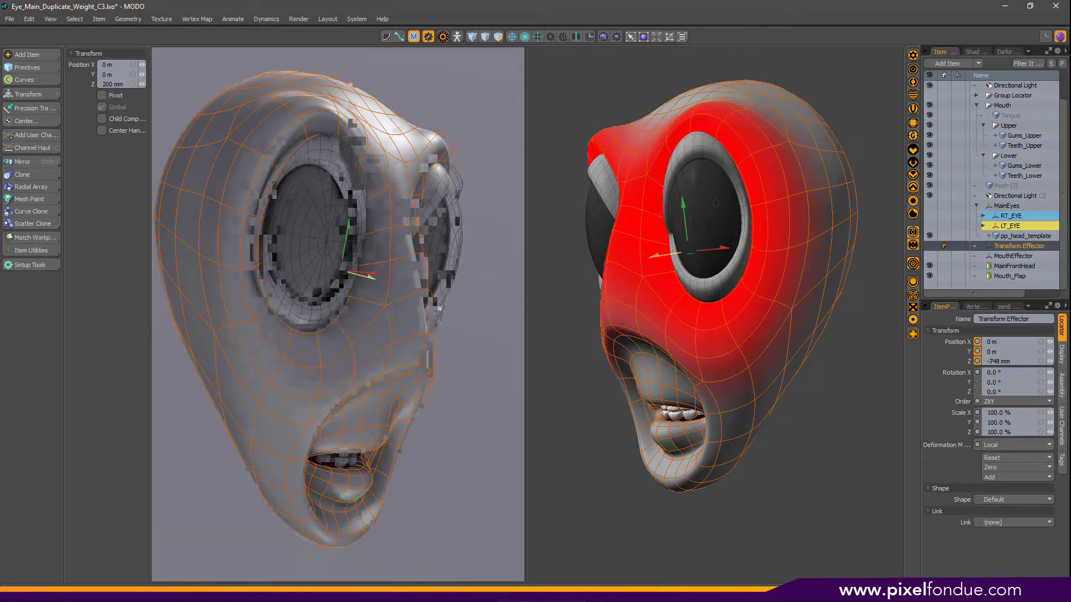
pyautogui.moveTo(654, 256); pyautogui.dragTo(731, 246)
pyautogui.moveTo(724, 209)
pyautogui.mouseDown()
pyautogui.moveTo(722, 170)
pyautogui.moveTo(720, 231)
pyautogui.moveTo(722, 202)
pyautogui.mouseUp()
pyautogui.keyDown('alt'); pyautogui.moveTo(725, 212); pyautogui.dragTo(661, 217); pyautogui.keyUp('alt')
pyautogui.keyDown('alt'); pyautogui.moveTo(809, 334); pyautogui.dragTo(797, 280); pyautogui.keyUp('alt')
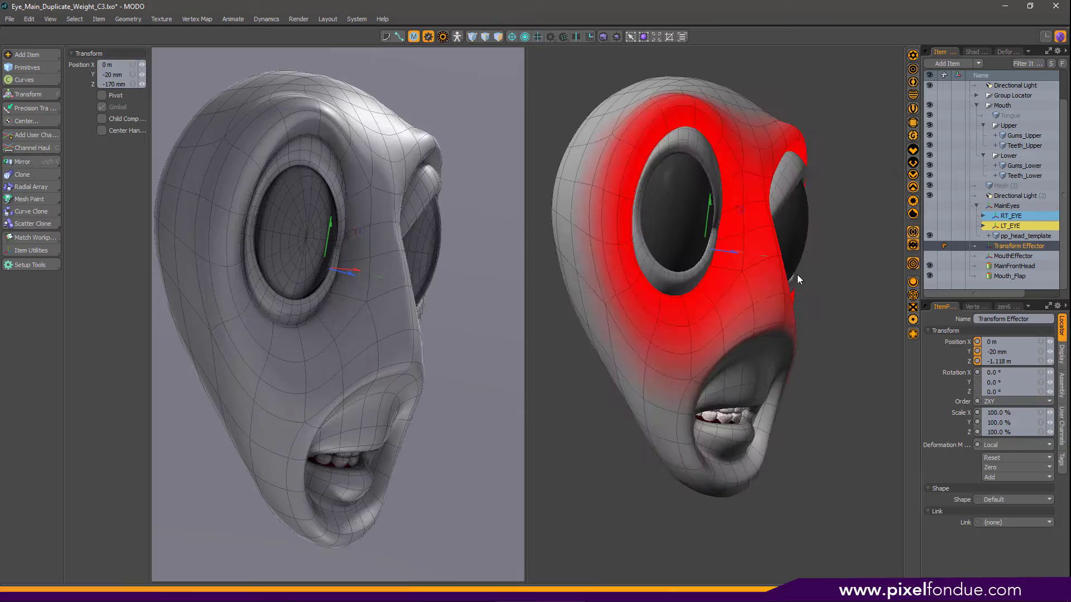
# - Rotate the Transform Effector about its X axis to about -15.5°
pyautogui.press('e')
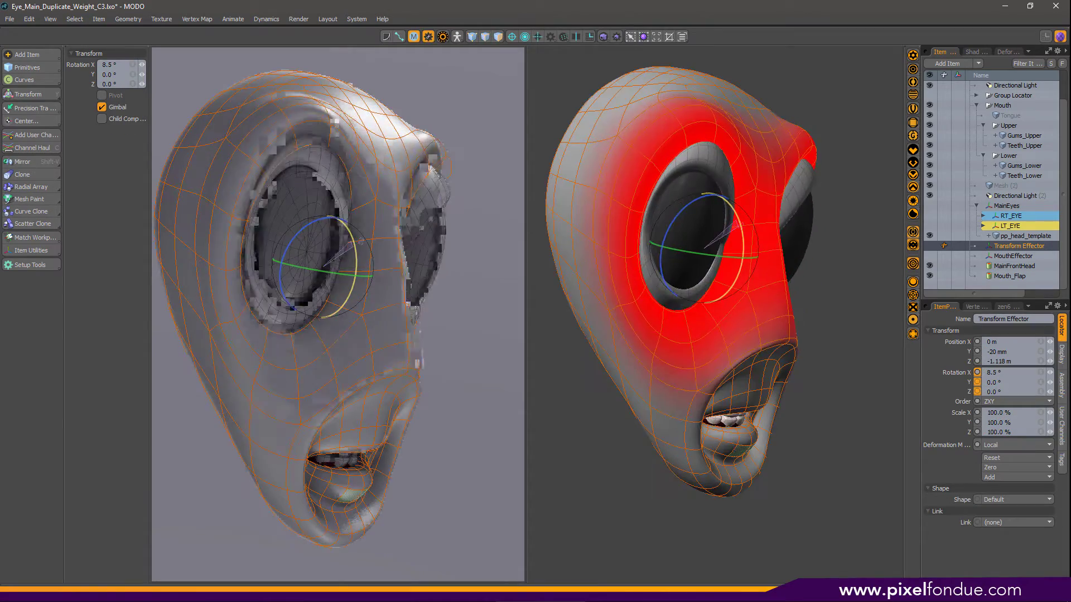
pyautogui.moveTo(743, 251); pyautogui.dragTo(786, 217)
pyautogui.moveTo(379, 335)
pyautogui.keyDown('alt'); pyautogui.mouseDown()
pyautogui.moveTo(251, 335)
pyautogui.moveTo(366, 335)
pyautogui.mouseUp(); pyautogui.keyUp('alt')
pyautogui.scroll(3, 775, 280)
pyautogui.scroll(-5, 775, 281)
# - Move the Transform Effector to about Z -838 mm and scale it to about 106.5% X, 74% Y and 125.5% Z
pyautogui.press('w')
pyautogui.moveTo(783, 297); pyautogui.dragTo(725, 312)
pyautogui.press('r')
pyautogui.moveTo(724, 237); pyautogui.dragTo(724, 279)
pyautogui.moveTo(724, 301)
pyautogui.keyDown('alt'); pyautogui.mouseDown()
pyautogui.moveTo(672, 301)
pyautogui.moveTo(732, 301)
pyautogui.mouseUp(); pyautogui.keyUp('alt')
pyautogui.moveTo(778, 296)
pyautogui.mouseDown()
pyautogui.moveTo(812, 297)
pyautogui.moveTo(734, 295)
pyautogui.moveTo(721, 332)
pyautogui.mouseUp()
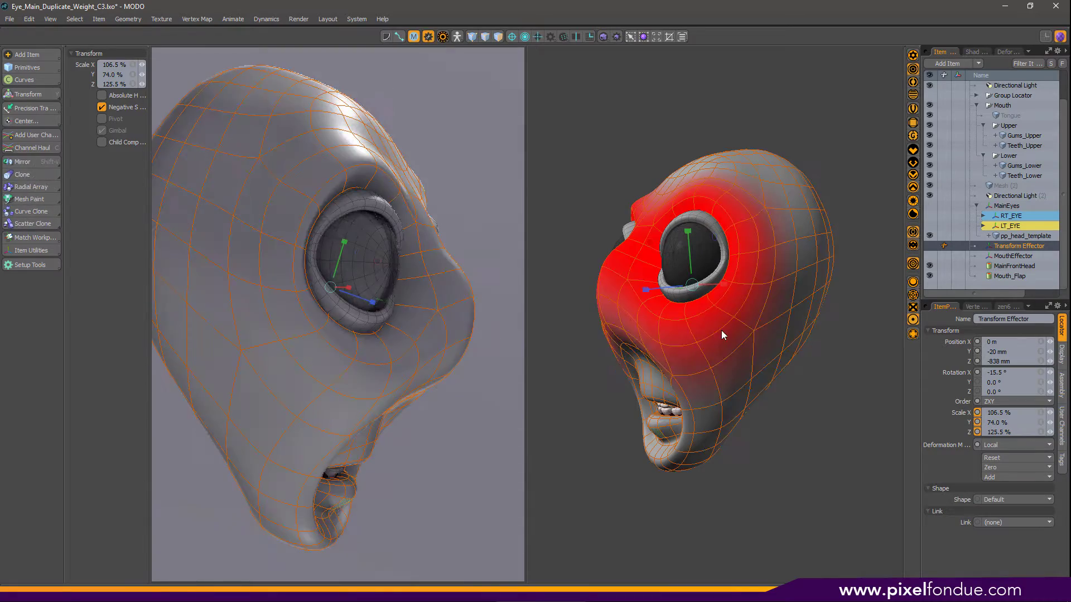
# - Scale the MouthEffector to about 104.88% X, 79.8% Y and 94.2% Z
pyautogui.click(1013, 255)
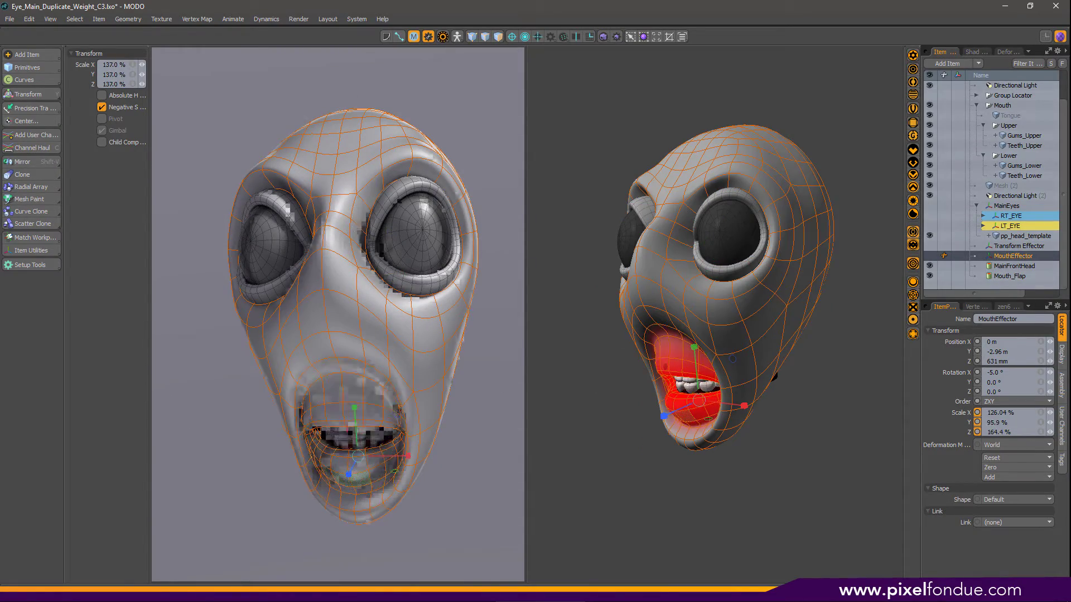
pyautogui.moveTo(741, 401); pyautogui.dragTo(691, 392)
pyautogui.moveTo(626, 405); pyautogui.dragTo(646, 402)
# - Move the MouthEffector to about Y -2.7 m and Z 1.07 m
pyautogui.press('w')
pyautogui.moveTo(628, 358); pyautogui.dragTo(604, 347)
pyautogui.keyDown('alt'); pyautogui.moveTo(454, 376); pyautogui.dragTo(434, 390); pyautogui.keyUp('alt')
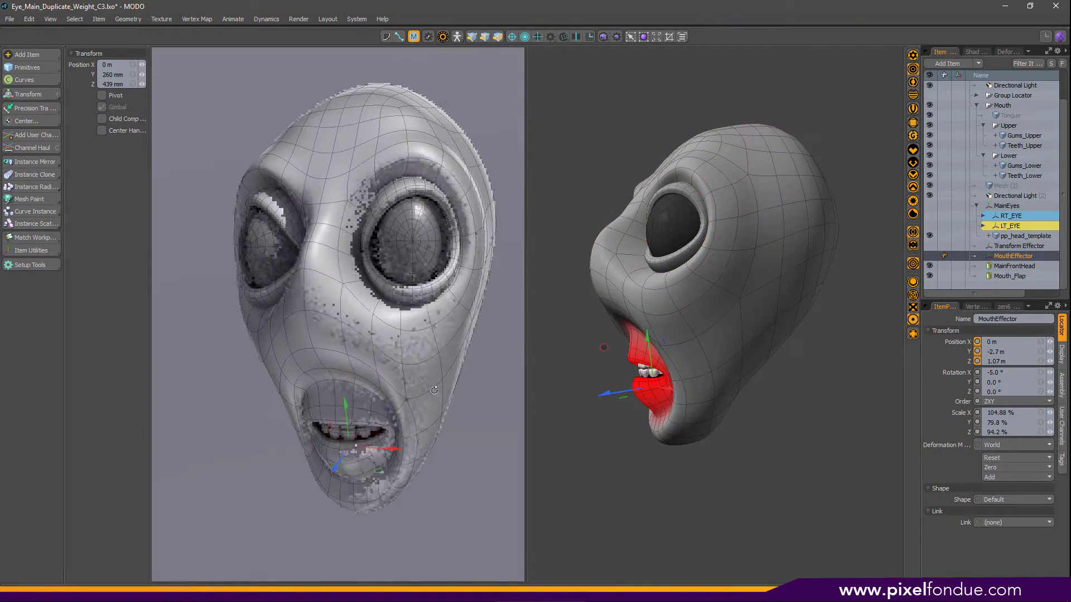
pyautogui.scroll(3, 647, 346)
pyautogui.keyDown('alt'); pyautogui.moveTo(647, 346); pyautogui.dragTo(734, 352); pyautogui.keyUp('alt')
# - Rotate the MouthEffector to about -16° in X and lower the mouth to about Y -3.01 m
pyautogui.press('e')
pyautogui.moveTo(787, 378); pyautogui.dragTo(799, 404)
pyautogui.keyDown('alt'); pyautogui.moveTo(725, 371); pyautogui.dragTo(865, 340); pyautogui.keyUp('alt')
pyautogui.press('r')
pyautogui.scroll(-4, 781, 327)
pyautogui.scroll(4, 865, 340)
pyautogui.press('e')
pyautogui.moveTo(798, 386); pyautogui.dragTo(630, 345)
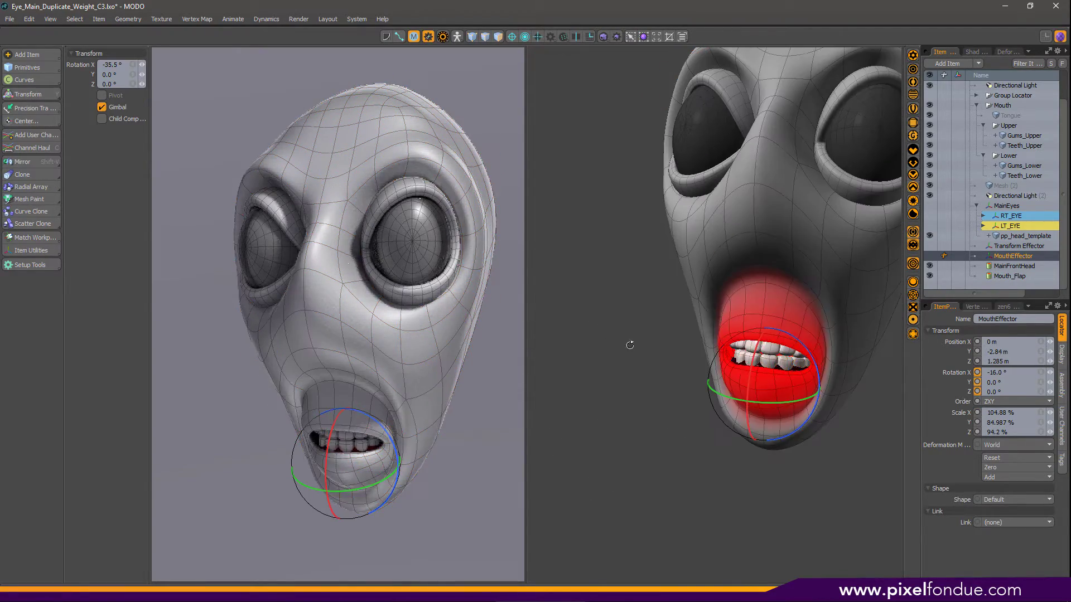
pyautogui.press('w')
pyautogui.moveTo(764, 335); pyautogui.dragTo(887, 357)
# - Set the MouthEffector's scale to 100% and its X rotation to 0°
pyautogui.click(1040, 414)
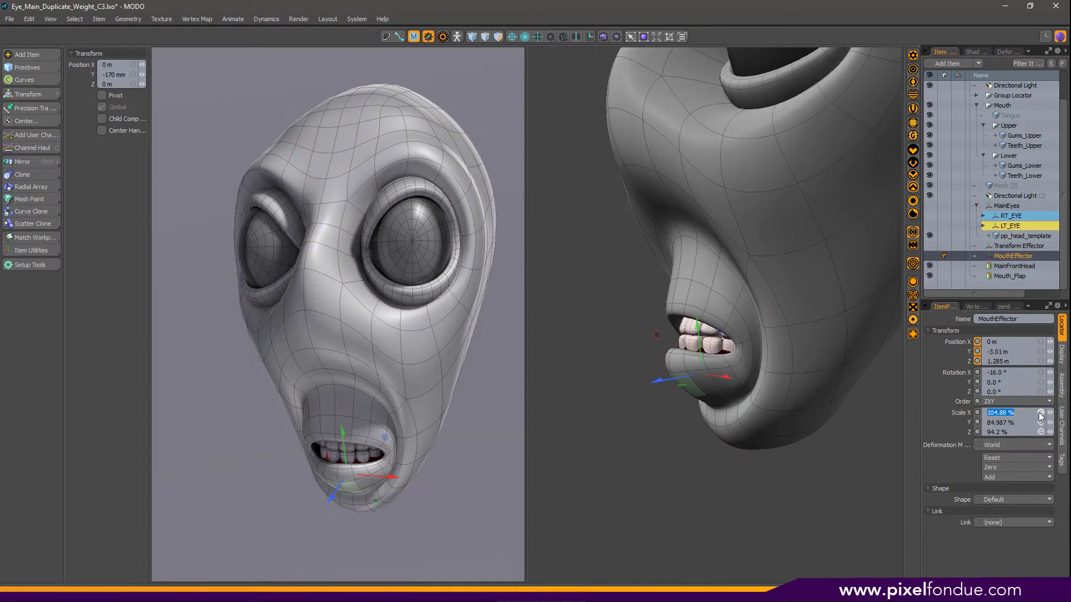
pyautogui.write('100')
pyautogui.press('Return')
pyautogui.click(1016, 372)
pyautogui.write('0')
pyautogui.press('Return')
# - Reposition the MouthEffector at about Y -2.76 m and Z 1.03 m
pyautogui.moveTo(660, 382); pyautogui.dragTo(681, 379)
pyautogui.moveTo(717, 321); pyautogui.dragTo(716, 297)
pyautogui.keyDown('alt'); pyautogui.moveTo(614, 272); pyautogui.dragTo(538, 270); pyautogui.keyUp('alt')
pyautogui.scroll(-4, 538, 270)
pyautogui.keyDown('alt'); pyautogui.moveTo(234, 223); pyautogui.dragTo(29, 187); pyautogui.keyUp('alt')
pyautogui.press('q')
# - Restore the Transform Effector's rotation to 0° and scale to 100%, with its Z position at about -955 mm
pyautogui.click(1004, 246)
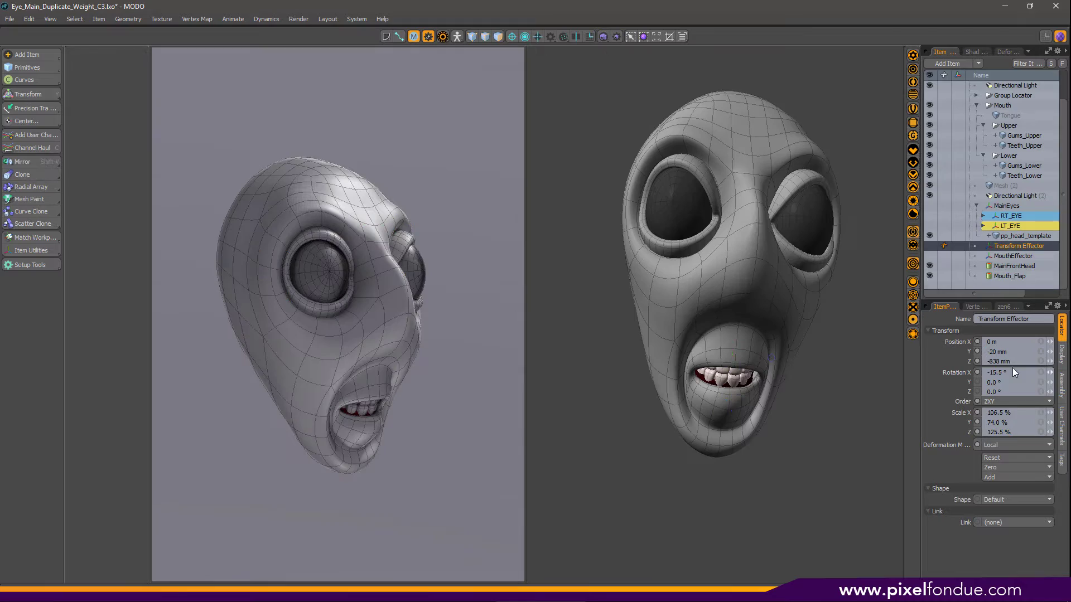
pyautogui.hotkey('ctrl', 'z')
pyautogui.hotkey('ctrl', 'z')
pyautogui.hotkey('ctrl', 'z')
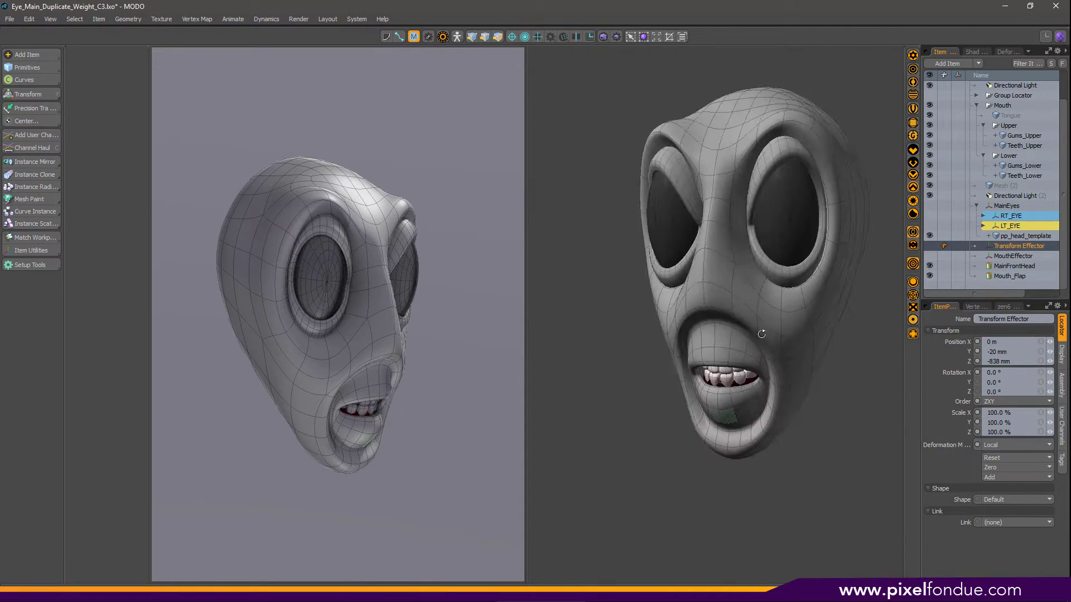
pyautogui.hotkey('ctrl', 'z')
pyautogui.hotkey('ctrl', 'z')
pyautogui.hotkey('ctrl', 'z')
pyautogui.hotkey('ctrl', 'z')
pyautogui.hotkey('ctrl', 'z')
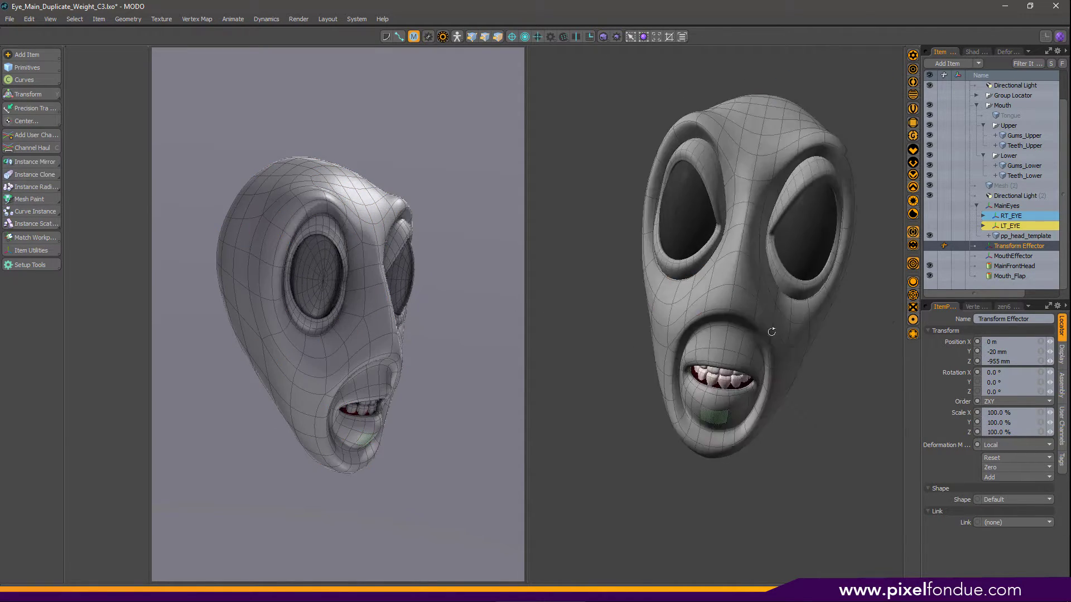
# - Examine the eye and face deformer nodes in the schematic and how they feed the MainFrontHead node
pyautogui.scroll(3, 771, 331)
pyautogui.keyDown('alt'); pyautogui.moveTo(771, 332); pyautogui.dragTo(826, 320); pyautogui.keyUp('alt')
pyautogui.keyDown('alt'); pyautogui.moveTo(357, 323); pyautogui.dragTo(256, 329); pyautogui.keyUp('alt')
pyautogui.keyDown('alt'); pyautogui.moveTo(781, 346); pyautogui.dragTo(719, 357); pyautogui.keyUp('alt')
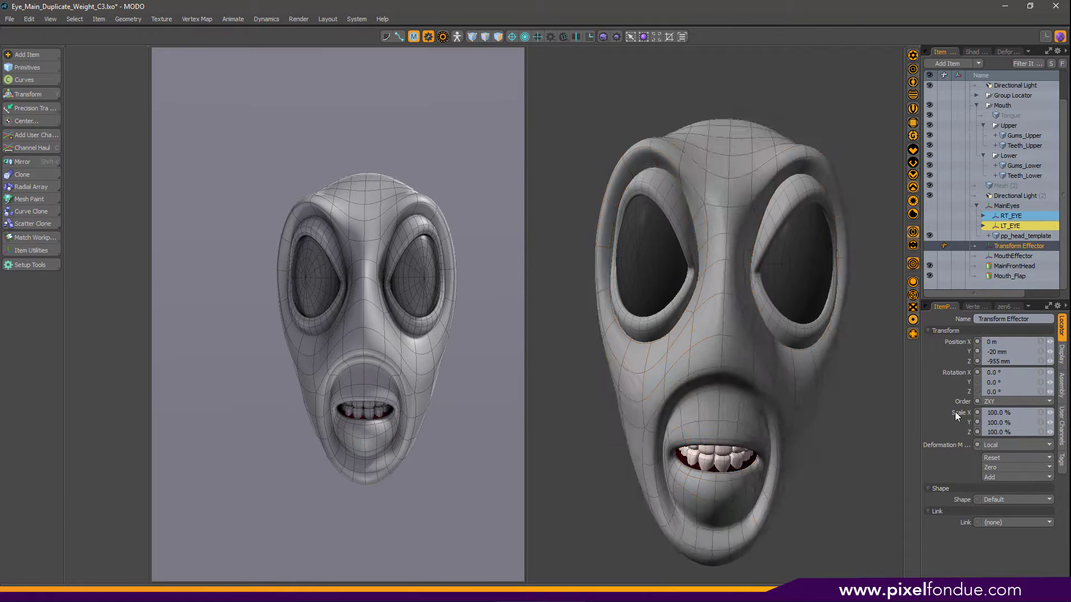
pyautogui.hotkey('ctrl', 'z')
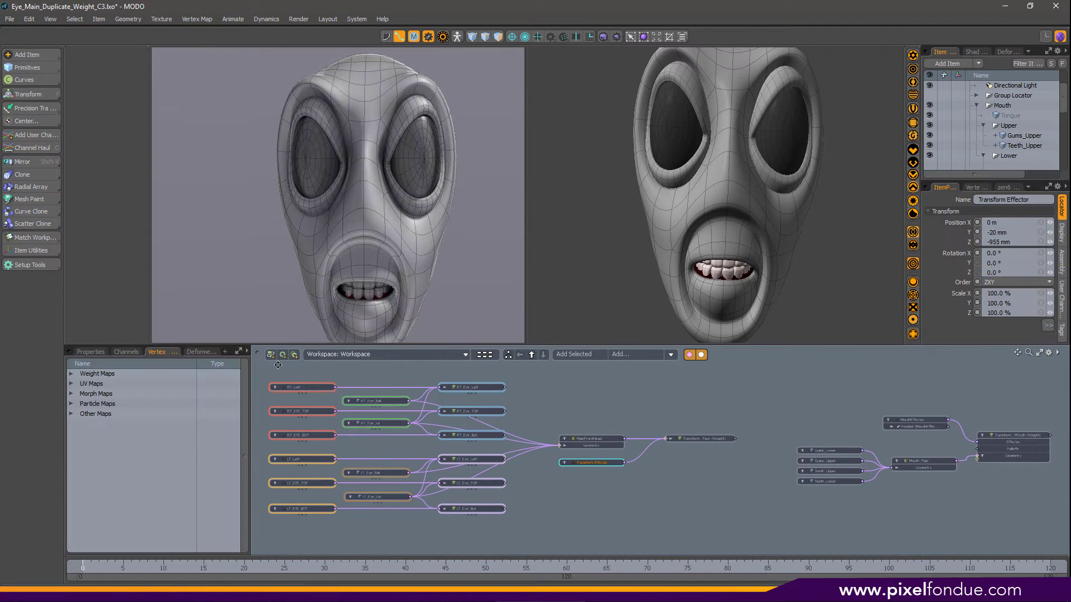
pyautogui.moveTo(542, 368); pyautogui.dragTo(511, 541)
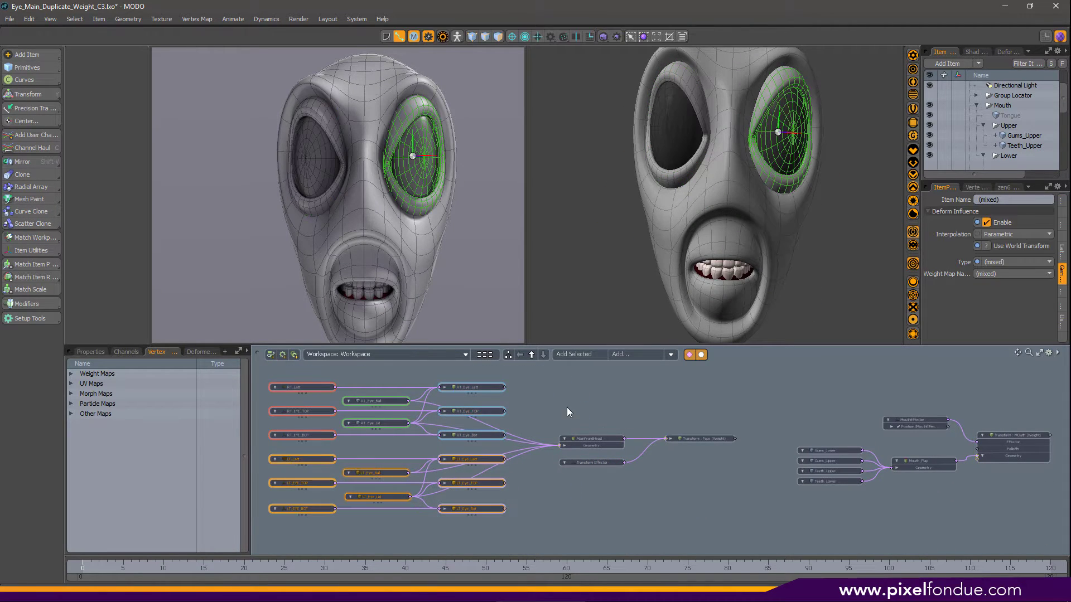
pyautogui.click(567, 408)
pyautogui.moveTo(712, 539); pyautogui.dragTo(279, 379)
pyautogui.click(678, 488)
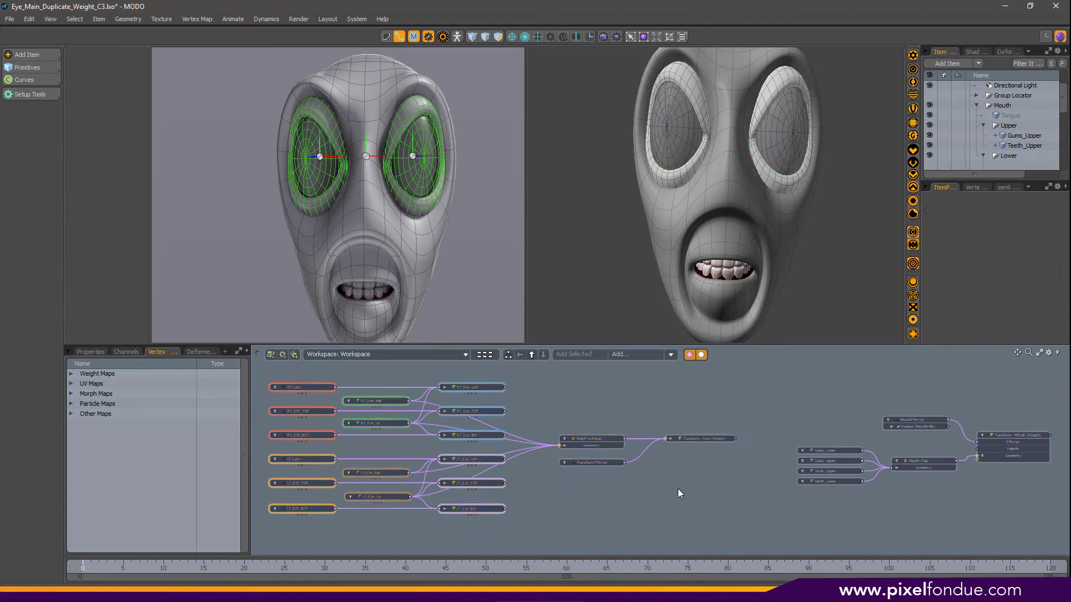
pyautogui.moveTo(507, 532); pyautogui.dragTo(295, 369)
pyautogui.moveTo(548, 476); pyautogui.dragTo(727, 440)
# - Examine the gums, teeth and Mouth_Flap nodes and the mouth transform deformer in the schematic
pyautogui.moveTo(785, 493); pyautogui.dragTo(836, 451)
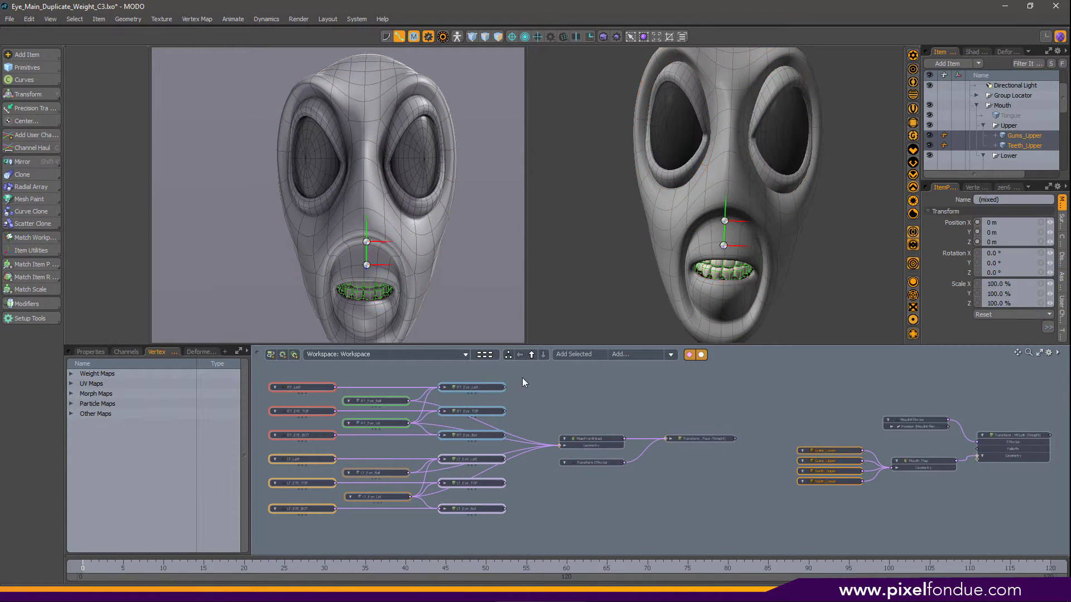
pyautogui.moveTo(811, 515); pyautogui.dragTo(1012, 418)
pyautogui.moveTo(800, 498); pyautogui.dragTo(1026, 409)
pyautogui.moveTo(1010, 497); pyautogui.dragTo(1008, 443)
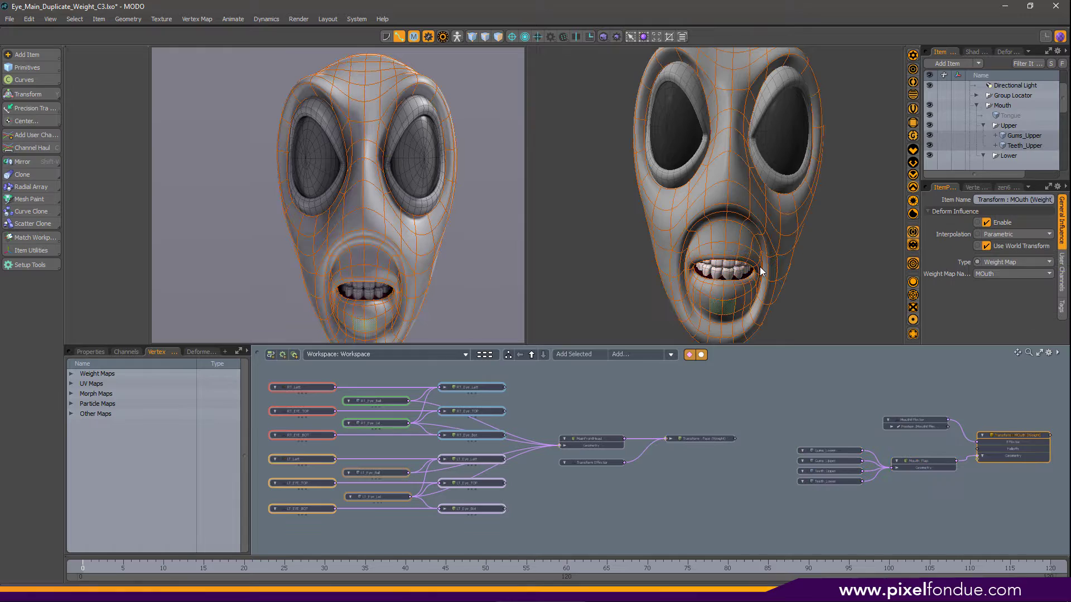
# - Review the MouthEffector, Transform Effector, Mouth_Flap and MainFrontHead items in the scene's item hierarchy
pyautogui.keyDown('alt'); pyautogui.moveTo(759, 267); pyautogui.dragTo(741, 216); pyautogui.keyUp('alt')
pyautogui.scroll(-6, 1004, 143)
pyautogui.click(1000, 146)
pyautogui.click(1000, 136)
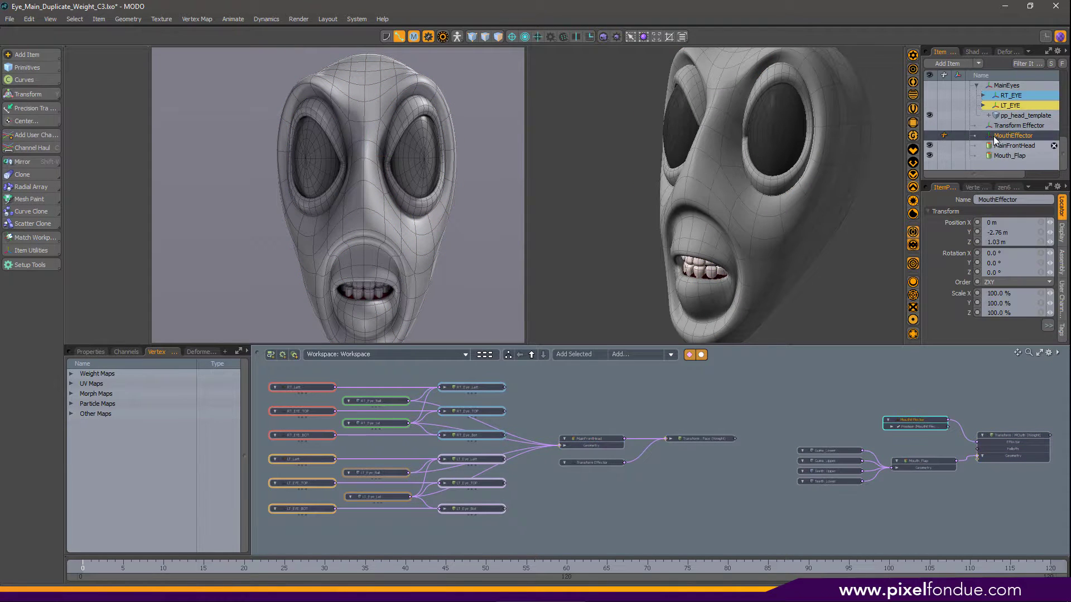
pyautogui.click(999, 126)
pyautogui.click(1001, 156)
pyautogui.click(1001, 146)
pyautogui.keyDown('alt'); pyautogui.moveTo(761, 251); pyautogui.dragTo(851, 226); pyautogui.keyUp('alt')
pyautogui.scroll(8, 1000, 127)
# - Inspect the mouth transform deformer's geometry entries, including the head template, upper teeth, upper gums and lower teeth
pyautogui.click(1005, 51)
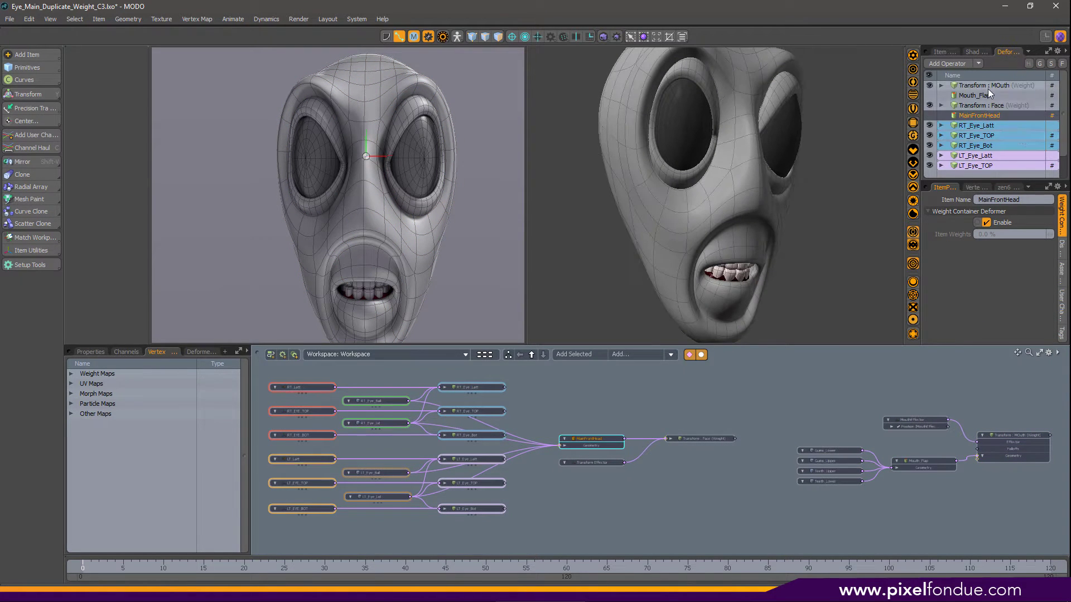
pyautogui.click(988, 86)
pyautogui.click(948, 115)
pyautogui.scroll(-1, 970, 116)
pyautogui.click(974, 116)
pyautogui.click(973, 126)
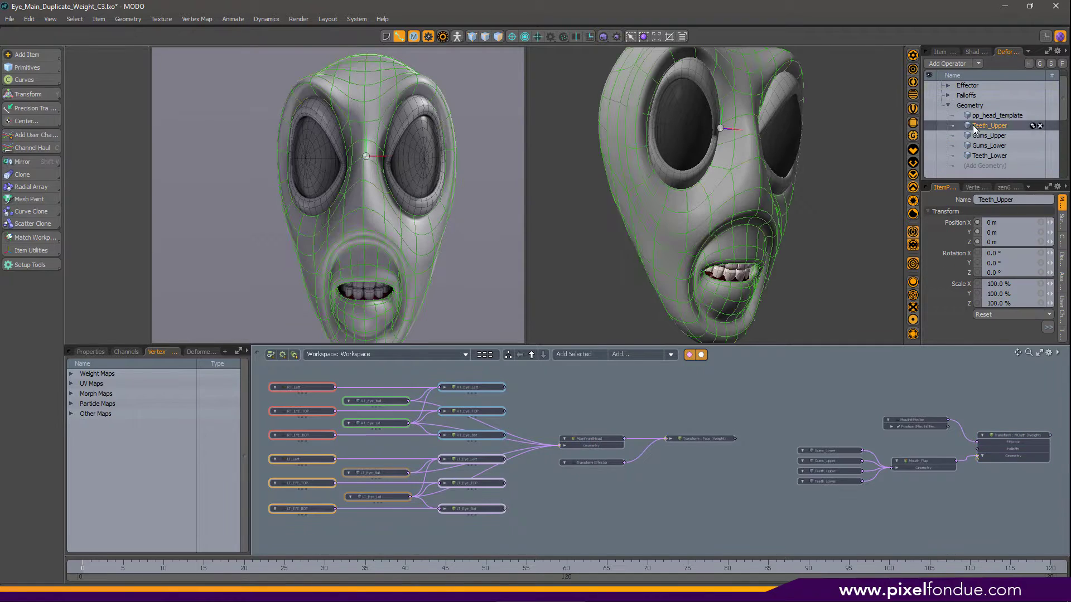
pyautogui.click(972, 137)
pyautogui.click(972, 157)
pyautogui.scroll(-4, 972, 156)
pyautogui.scroll(4, 971, 134)
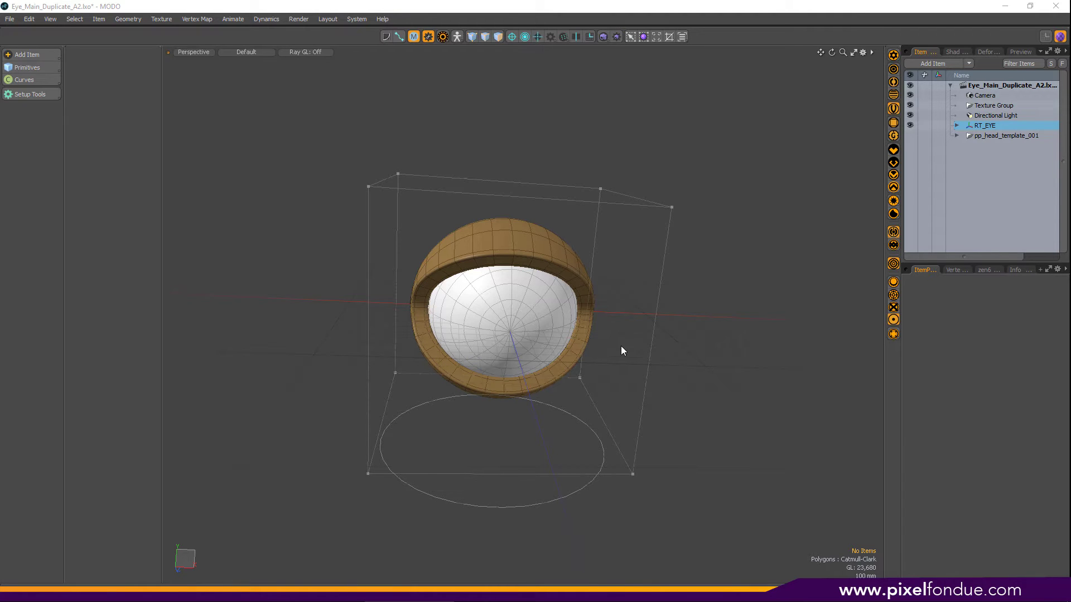
# - Inspect the eye rig from several angles and expand the RT_EYE hierarchy in the Eye_Main_Duplicate_A2 scene
pyautogui.moveTo(574, 375)
pyautogui.mouseDown(button='middle')
pyautogui.moveTo(598, 392)
pyautogui.moveTo(561, 361)
pyautogui.moveTo(570, 358)
pyautogui.mouseUp(button='middle')
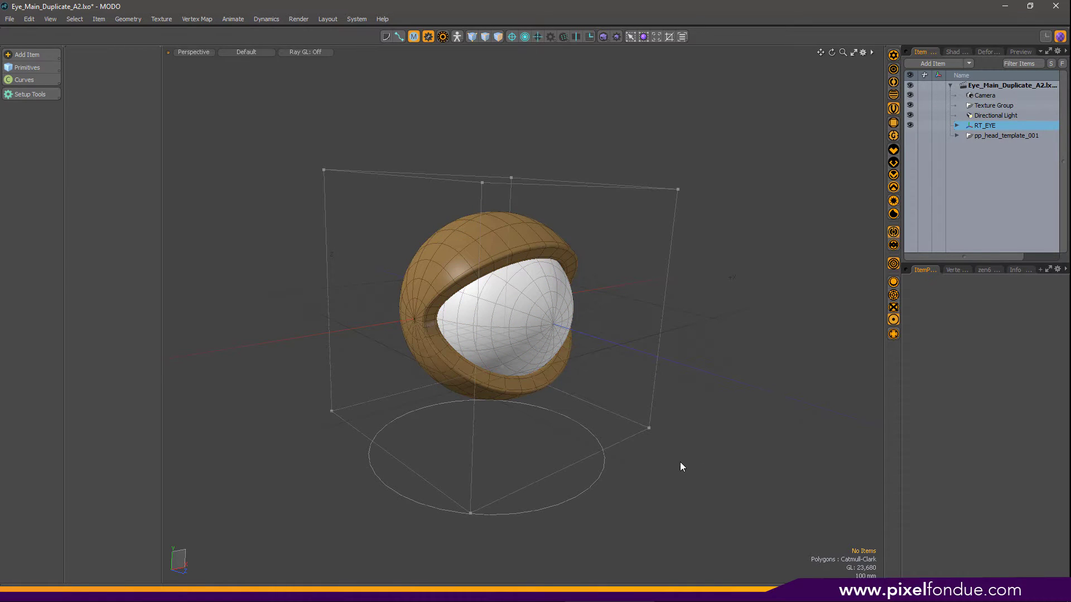
pyautogui.moveTo(680, 466); pyautogui.dragTo(681, 497, button='middle')
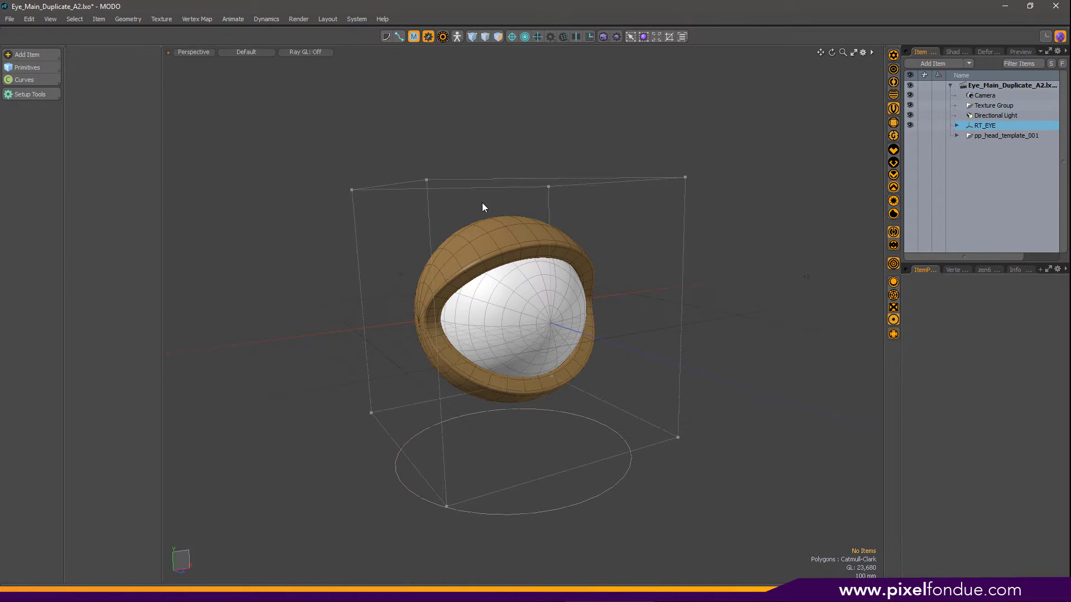
pyautogui.keyDown('ctrl'); pyautogui.keyDown('alt'); pyautogui.moveTo(704, 473); pyautogui.dragTo(685, 469); pyautogui.keyUp('alt'); pyautogui.keyUp('ctrl')
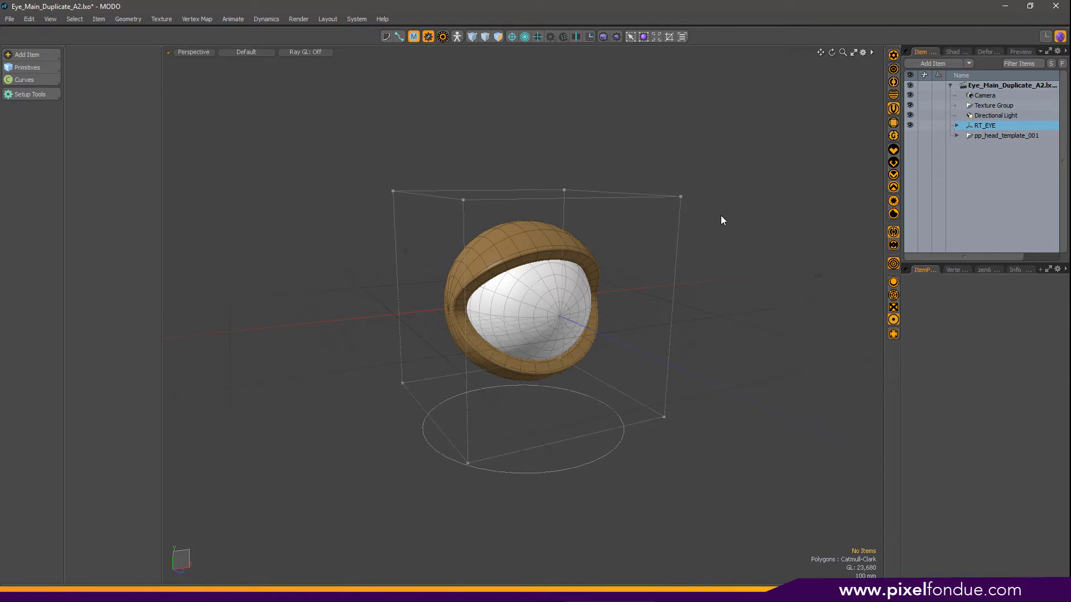
pyautogui.click(956, 125)
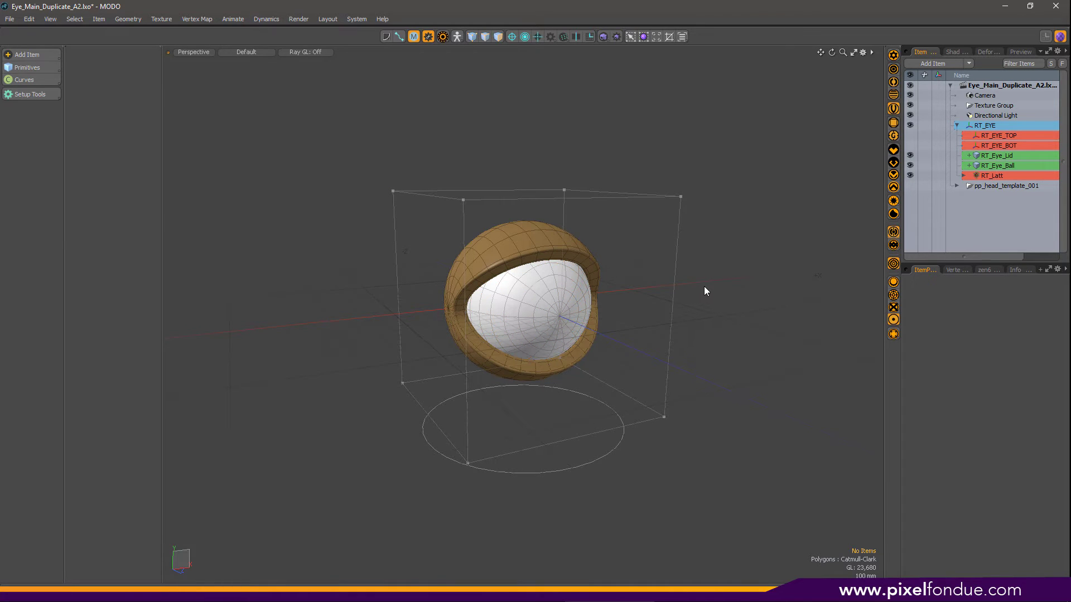
# - Show the pp_head_template_001 group and hide the RT_EYE rig
pyautogui.click(1001, 187)
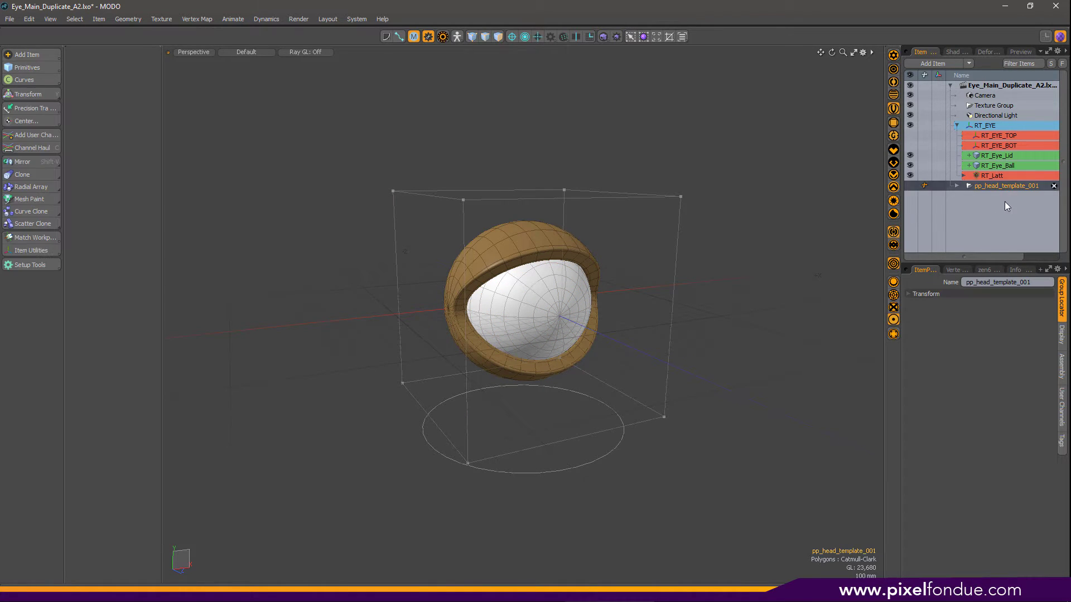
pyautogui.click(910, 186)
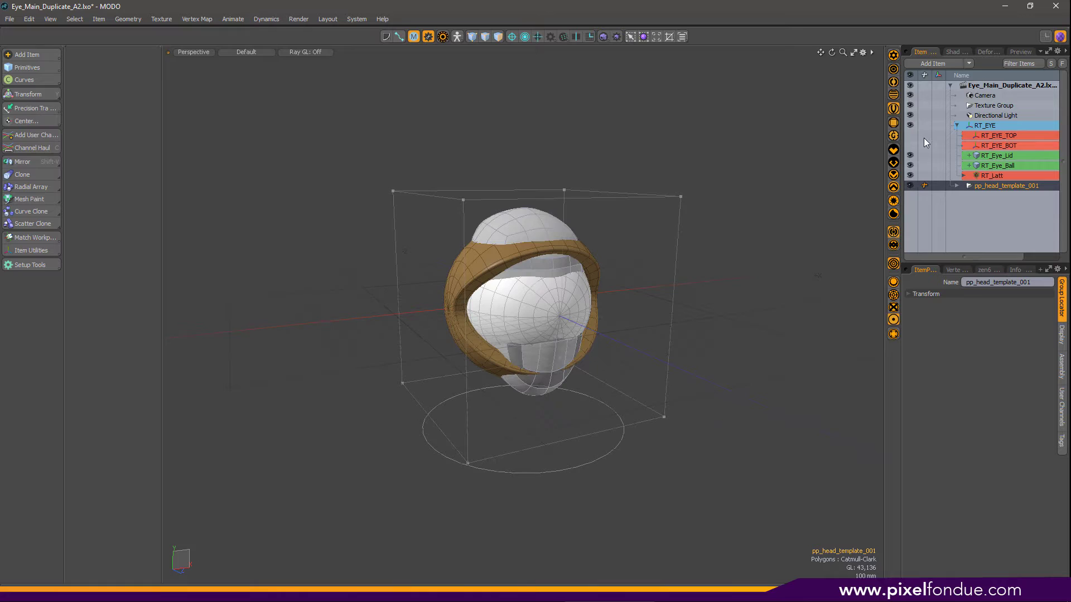
pyautogui.click(909, 125)
pyautogui.keyDown('alt'); pyautogui.moveTo(429, 282); pyautogui.dragTo(639, 375); pyautogui.keyUp('alt')
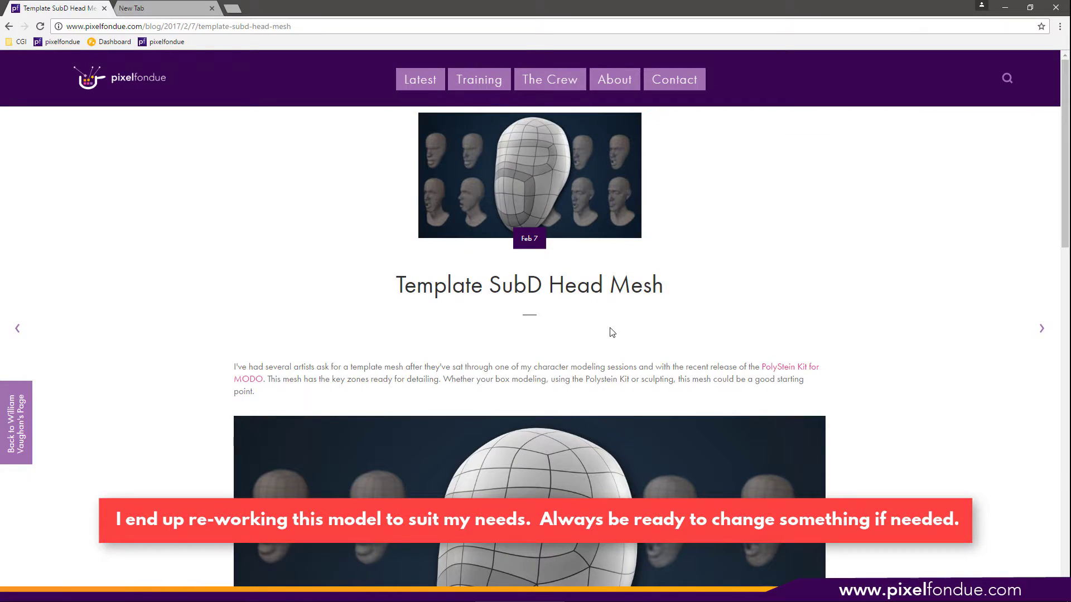
# - Review the Template SubD Head Mesh page in the browser down to the Head Template Mesh download link
pyautogui.scroll(-4, 554, 377)
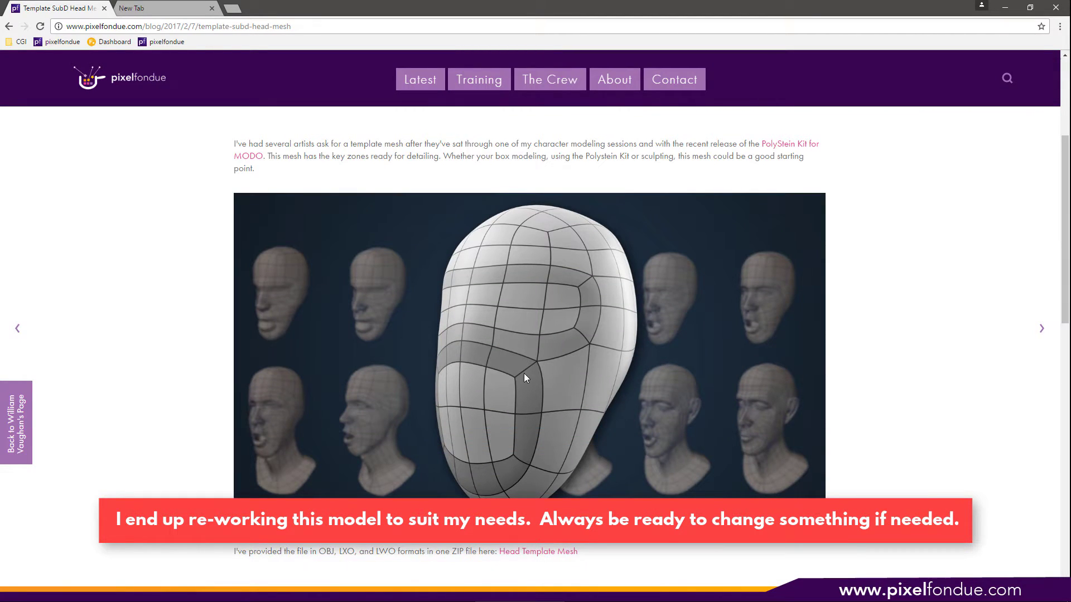
pyautogui.scroll(3, 535, 384)
pyautogui.scroll(1, 534, 384)
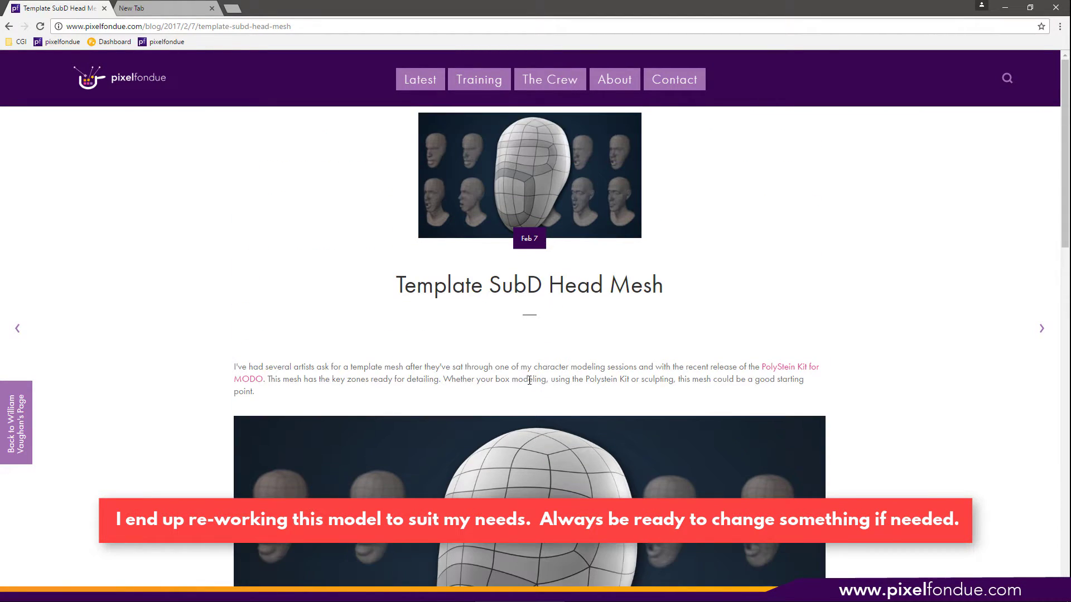
pyautogui.scroll(-5, 619, 496)
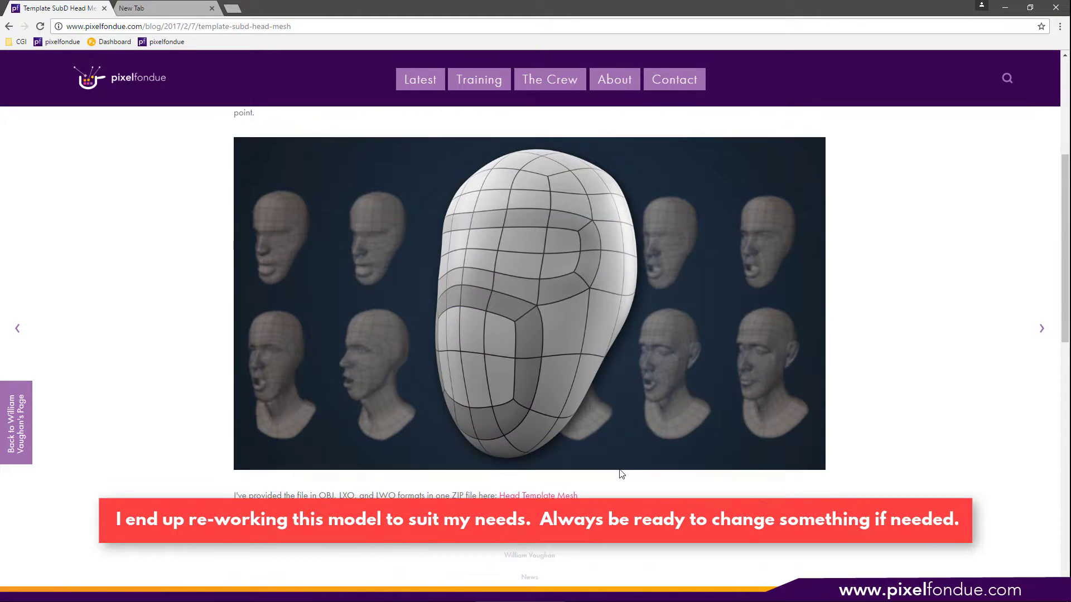
pyautogui.scroll(5, 624, 464)
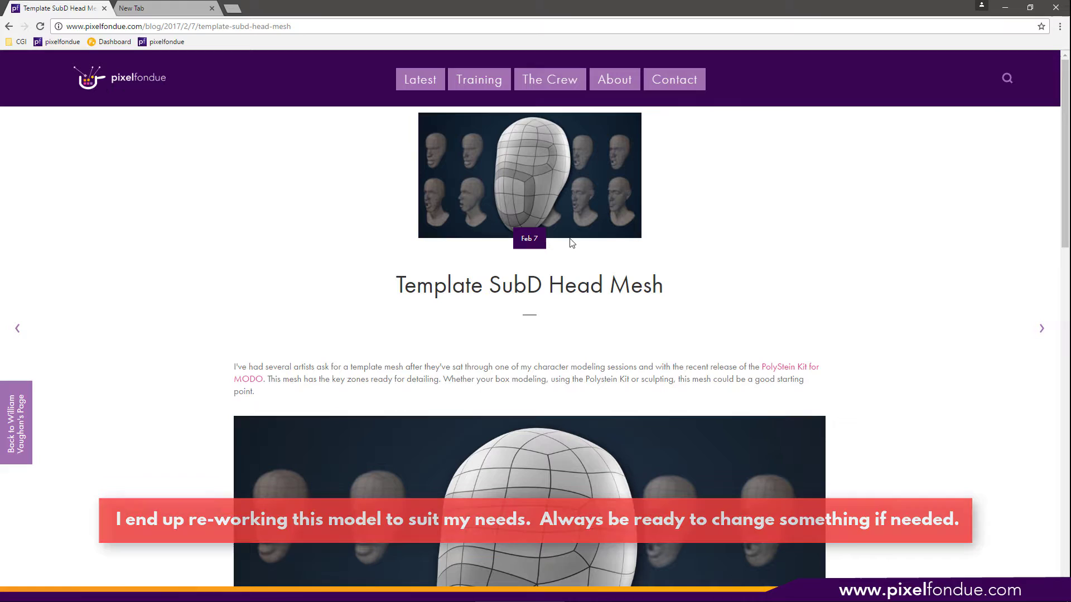
pyautogui.scroll(-6, 554, 417)
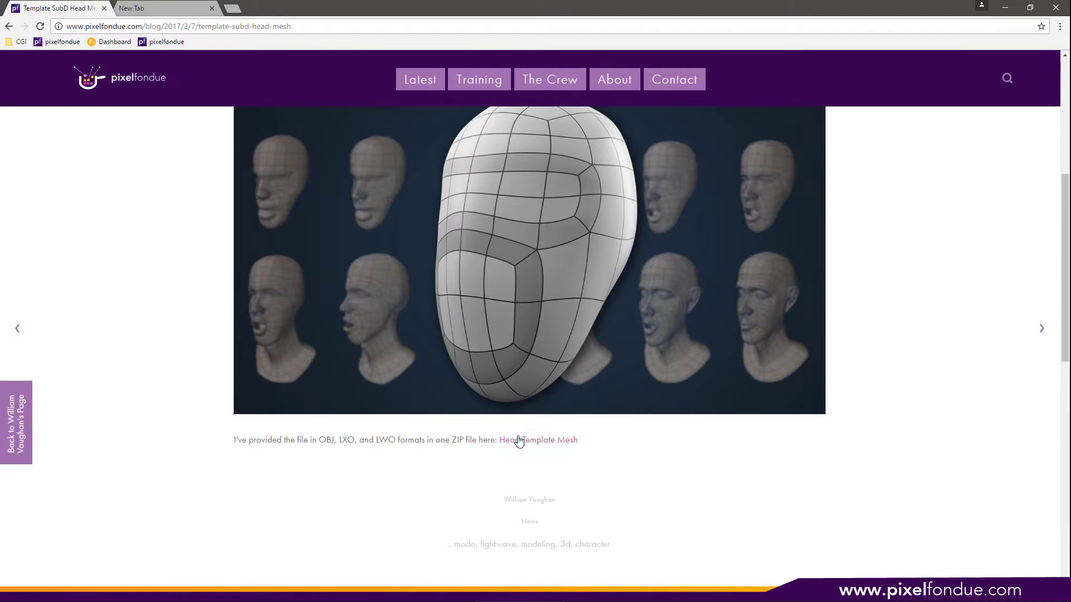
# - Show the RT_EYE rig together with pp_head_template_001 and compare the two from several angles
pyautogui.scroll(2, 677, 303)
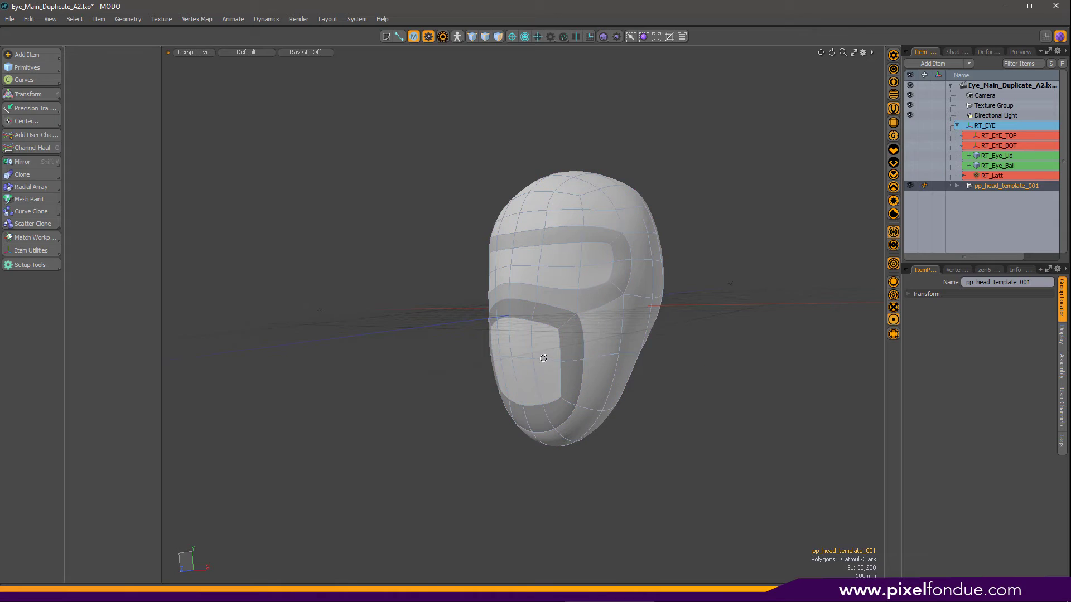
pyautogui.keyDown('alt'); pyautogui.moveTo(544, 357); pyautogui.dragTo(602, 324); pyautogui.keyUp('alt')
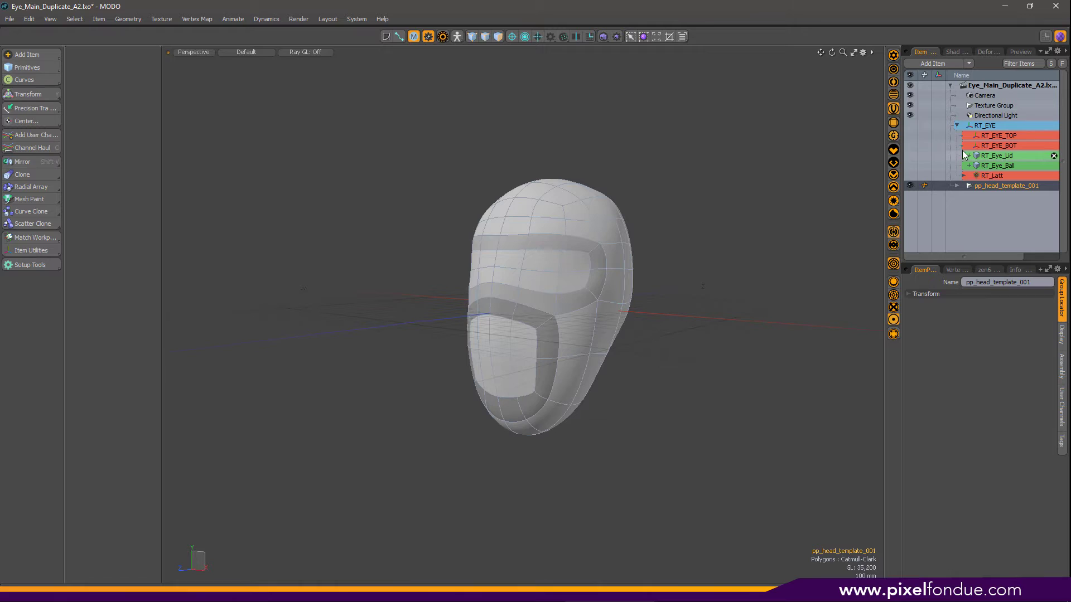
pyautogui.click(910, 125)
pyautogui.keyDown('alt'); pyautogui.moveTo(633, 360); pyautogui.dragTo(725, 380); pyautogui.keyUp('alt')
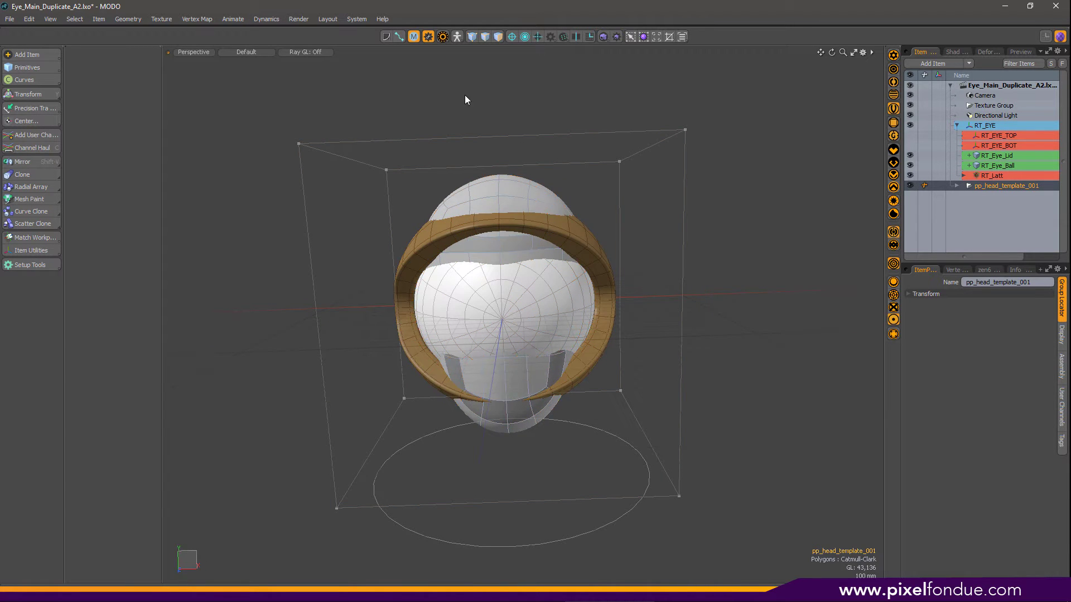
pyautogui.scroll(-5, 611, 295)
pyautogui.keyDown('alt'); pyautogui.moveTo(591, 287); pyautogui.dragTo(627, 270); pyautogui.keyUp('alt')
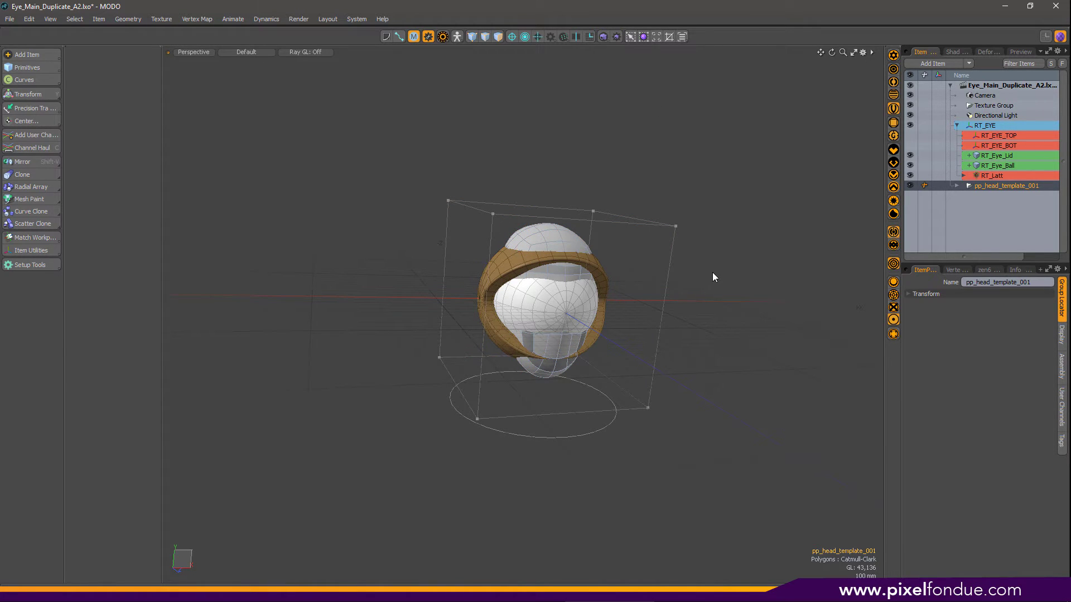
# - Review the EyeHeadRig.JPG reference render in Photos and return to MODO
pyautogui.press('super+Tab')
pyautogui.click(848, 288)
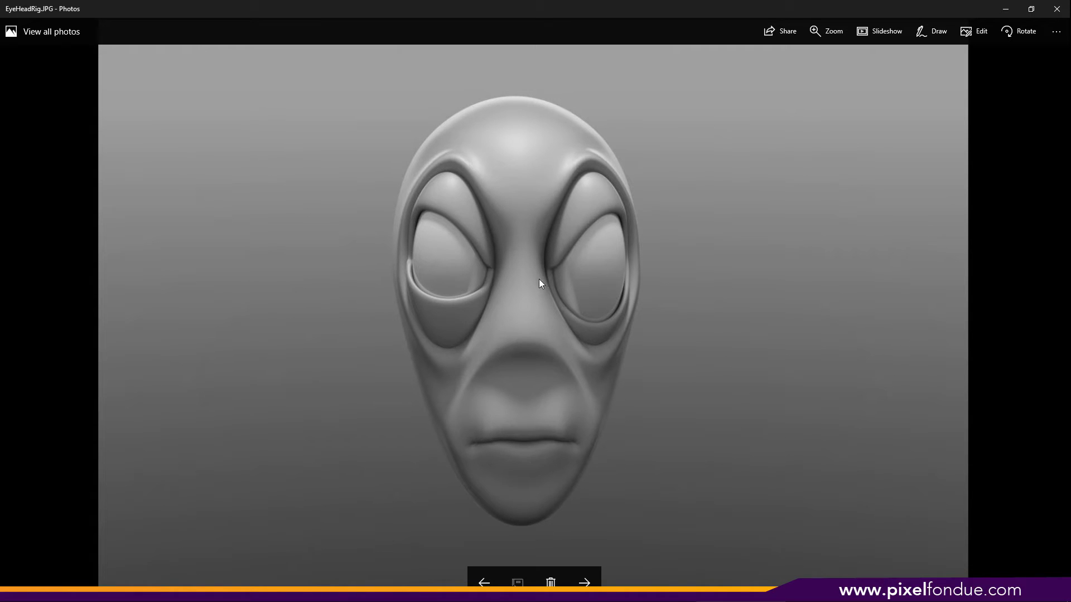
pyautogui.press('super+Tab')
pyautogui.click(591, 303)
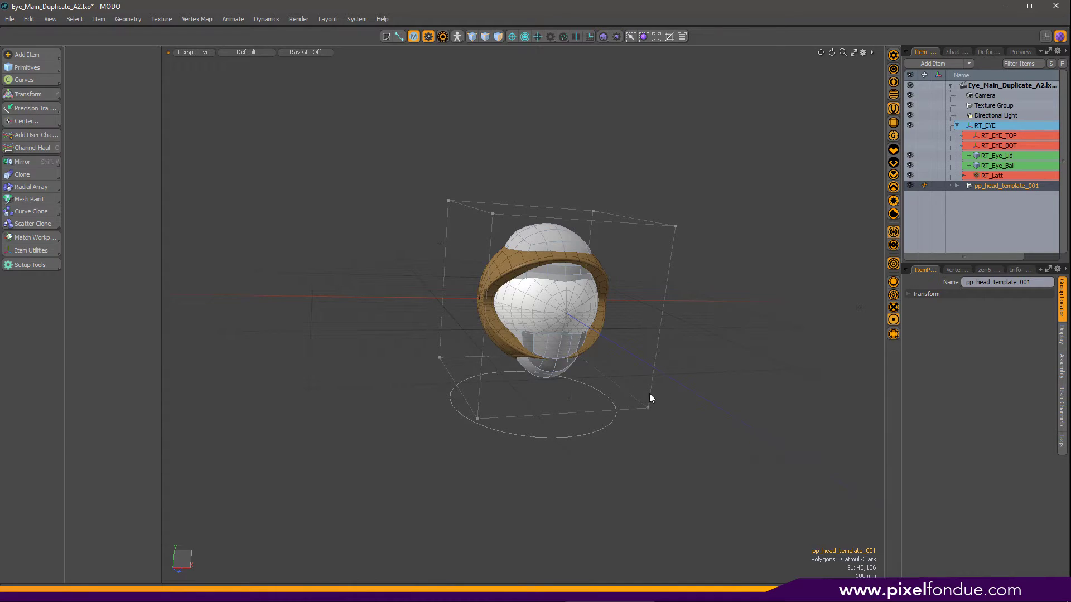
# - Hide the head template and add a locator named MainEyes
pyautogui.moveTo(649, 393); pyautogui.dragTo(710, 370, button='middle')
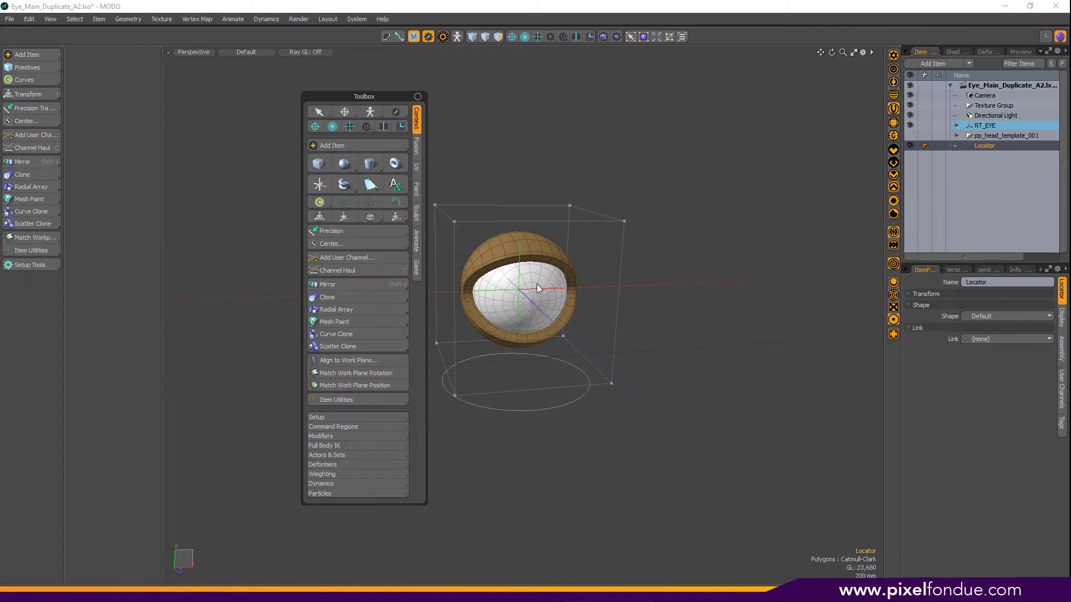
pyautogui.doubleClick(986, 145)
pyautogui.write('MainEyes')
pyautogui.press('Return')
pyautogui.keyDown('alt'); pyautogui.moveTo(521, 290); pyautogui.dragTo(531, 287); pyautogui.keyUp('alt')
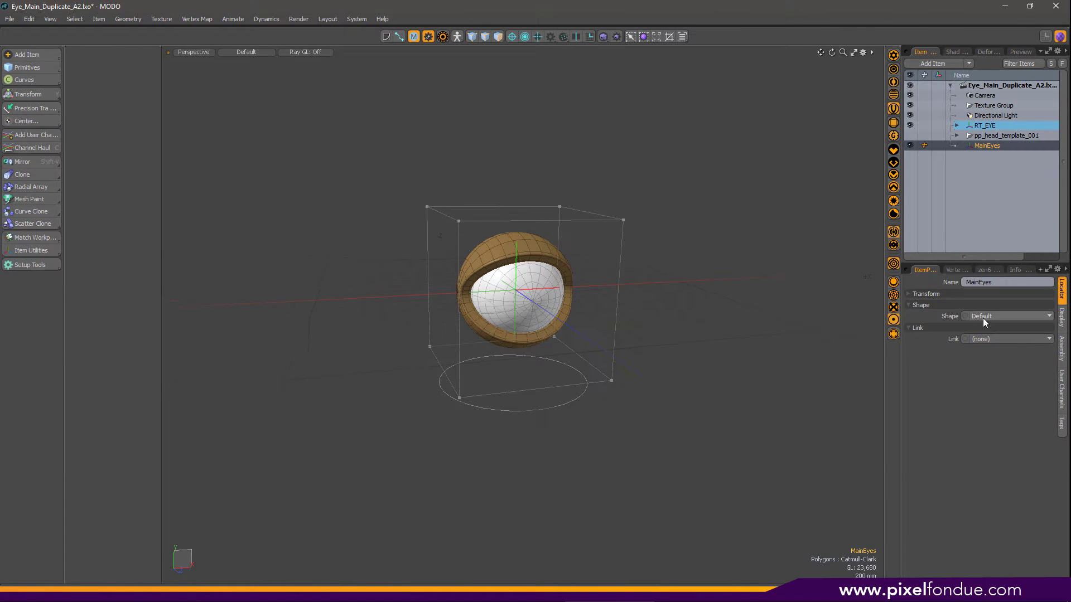
# - Give MainEyes a custom circle shape on the Y axis with a Y offset of -1.2 m and a radius of 2.68 m
pyautogui.click(983, 317)
pyautogui.click(982, 336)
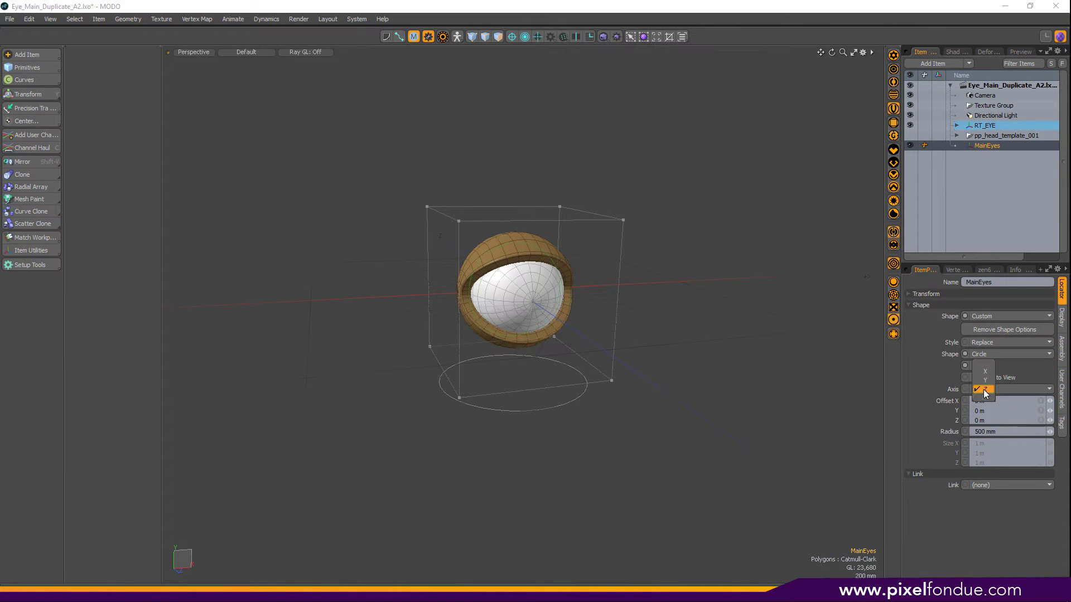
pyautogui.click(994, 412)
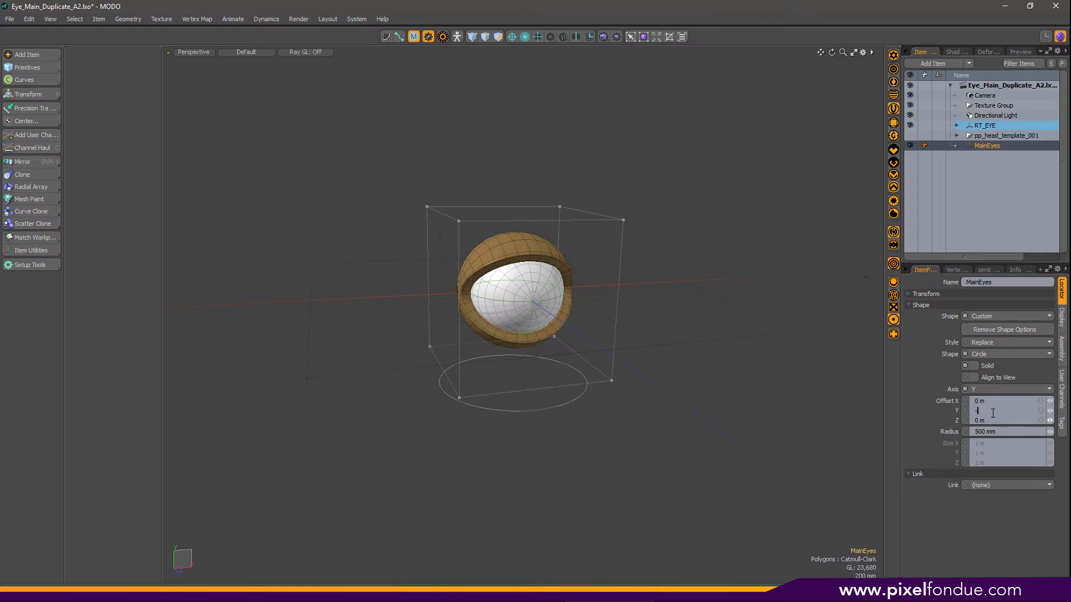
pyautogui.write('-1')
pyautogui.press('Return')
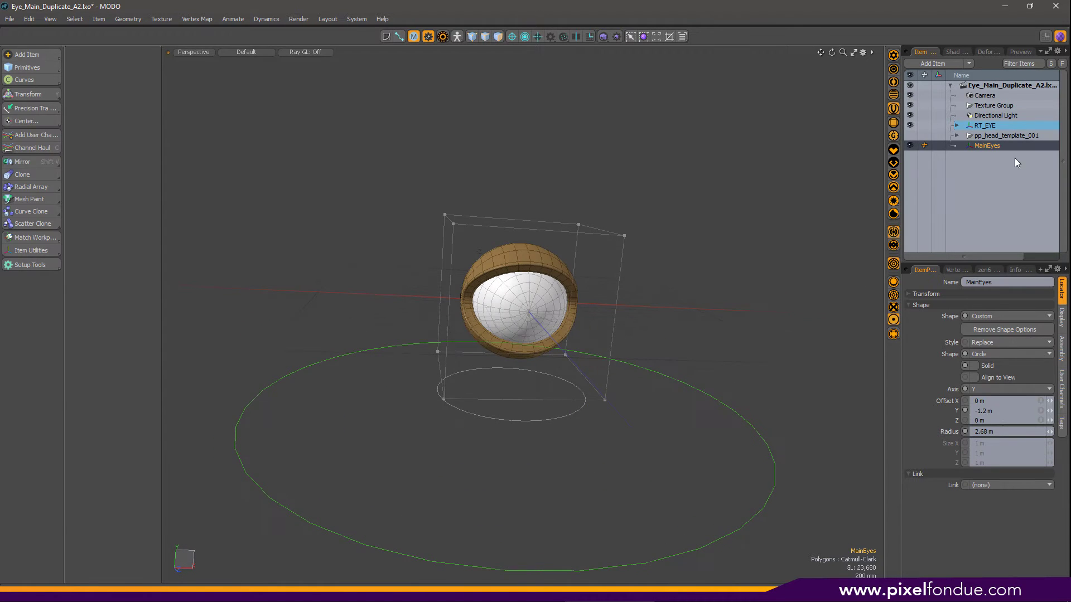
# - Duplicate the RT_EYE hierarchy and rename the copy LT_EYE
pyautogui.click(990, 124)
pyautogui.rightClick(990, 124)
pyautogui.click(989, 250)
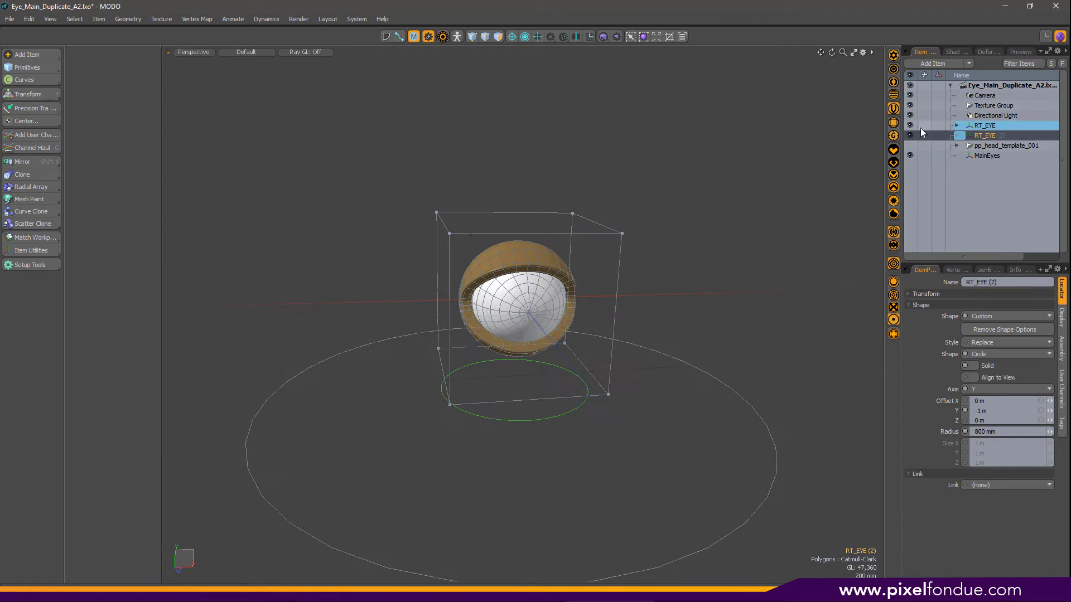
pyautogui.doubleClick(984, 136)
pyautogui.press('BackSpace')
pyautogui.press('BackSpace')
pyautogui.press('BackSpace')
pyautogui.press('BackSpace')
pyautogui.press('BackSpace')
pyautogui.press('BackSpace')
pyautogui.press('BackSpace')
pyautogui.press('BackSpace')
pyautogui.press('BackSpace')
pyautogui.press('BackSpace')
pyautogui.write('LT_EYE')
pyautogui.press('Return')
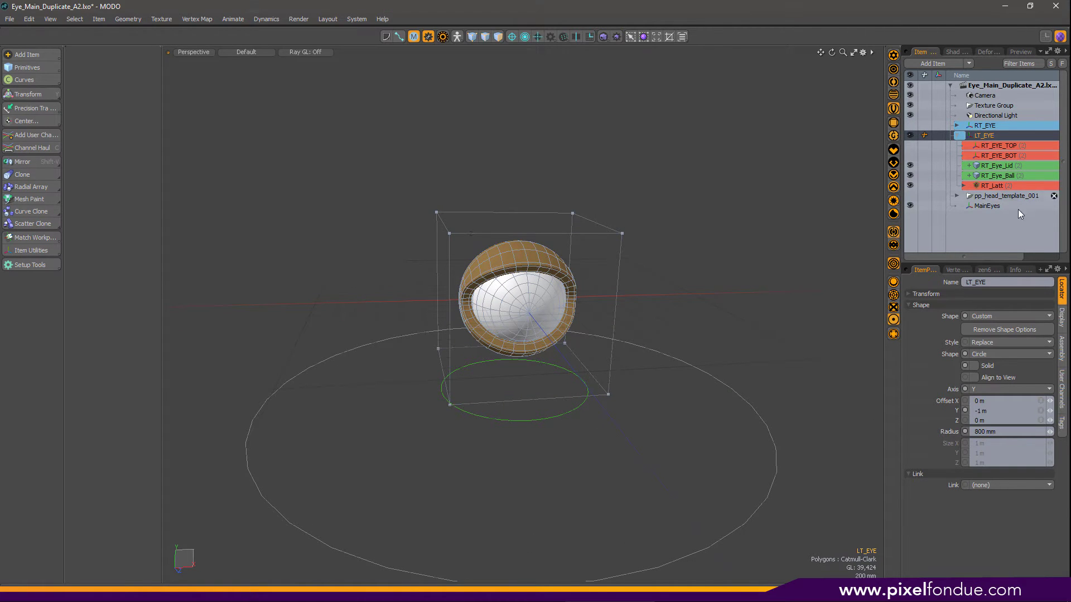
# - Rename the two duplicated eyelid locators under LT_EYE as LT_EYE_TOP and LT_EYE_BOT
pyautogui.doubleClick(1000, 146)
pyautogui.press('BackSpace')
pyautogui.press('BackSpace')
pyautogui.press('BackSpace')
pyautogui.press('BackSpace')
pyautogui.press('Home')
pyautogui.press('Delete')
pyautogui.write('L')
pyautogui.press('Return')
pyautogui.doubleClick(1025, 154)
pyautogui.press('BackSpace')
pyautogui.press('BackSpace')
pyautogui.press('BackSpace')
pyautogui.press('BackSpace')
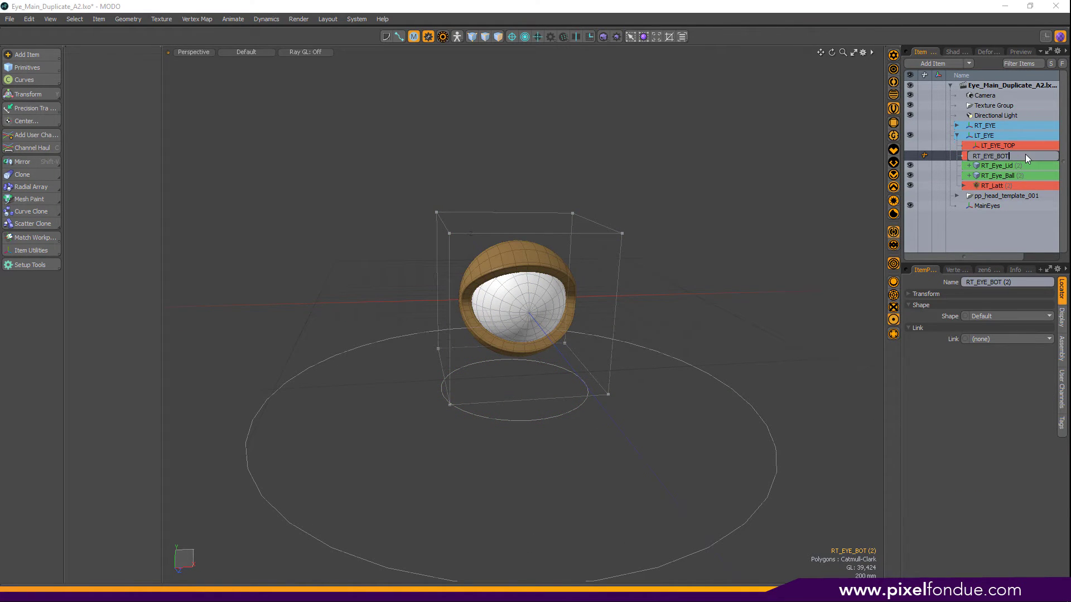
pyautogui.press('Home')
pyautogui.press('Delete')
pyautogui.write('L')
pyautogui.press('Return')
# - Rename the duplicated lid and eyeball meshes under LT_EYE as LT_Eye_Lid and LT_Eye_Ball
pyautogui.doubleClick(1016, 165)
pyautogui.press('BackSpace')
pyautogui.press('BackSpace')
pyautogui.press('BackSpace')
pyautogui.press('BackSpace')
pyautogui.press('Home')
pyautogui.press('Delete')
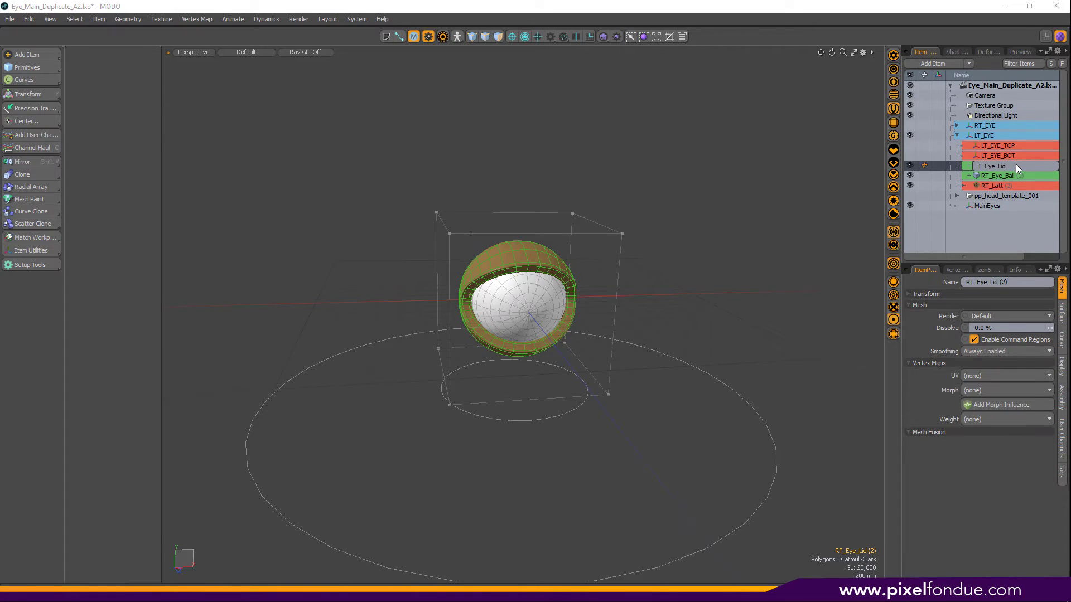
pyautogui.write('L')
pyautogui.press('Return')
pyautogui.click(1012, 176)
pyautogui.press('Home')
pyautogui.press('Delete')
pyautogui.press('Delete')
pyautogui.write('LT')
pyautogui.press('Return')
# - Rename the duplicated lattice effector under LT_EYE as LT_Latt
pyautogui.doubleClick(999, 186)
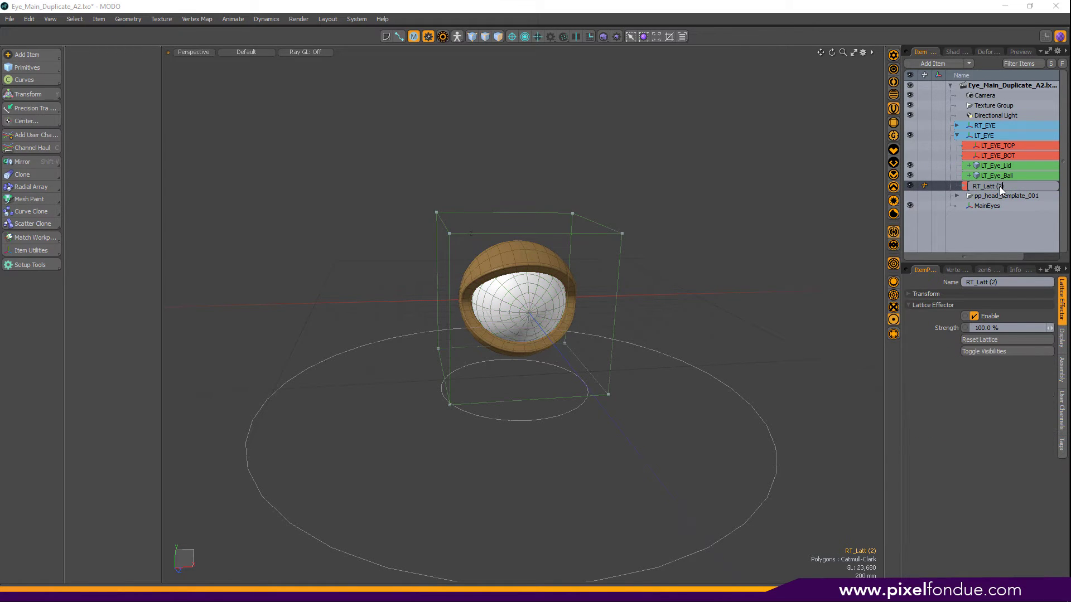
pyautogui.press('Home')
pyautogui.press('Delete')
pyautogui.press('Delete')
pyautogui.write('LT')
pyautogui.press('Return')
# - Rename the deform influences under LT_Eye_Lid as LT_Eye_Latt, LT_Eye_TOP and LT_Eye_Bot, and expand LT_Eye_Ball
pyautogui.click(969, 165)
pyautogui.doubleClick(1008, 176)
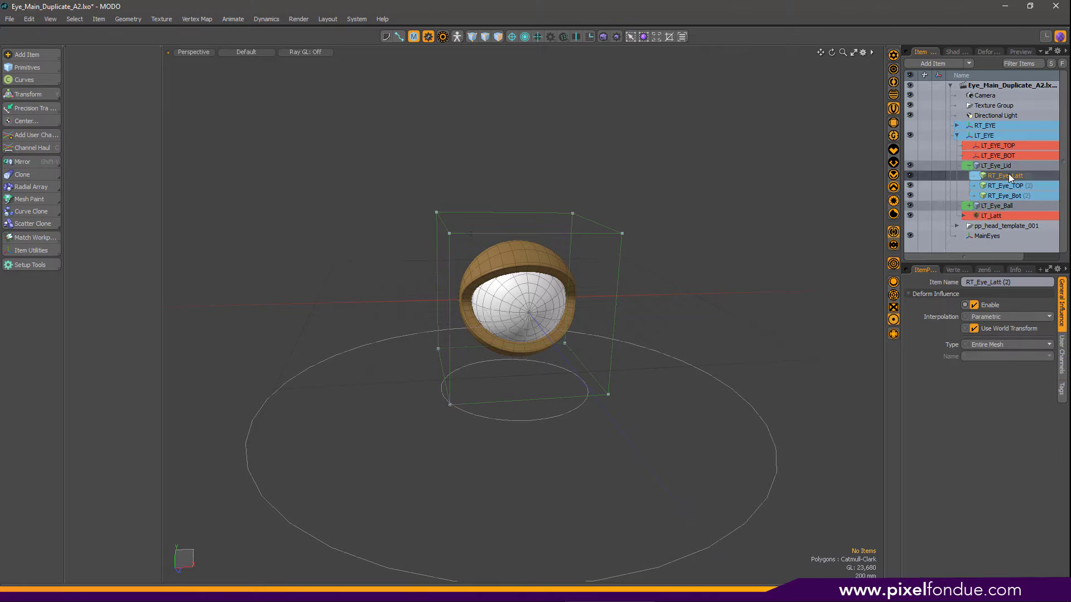
pyautogui.press('Home')
pyautogui.press('Delete')
pyautogui.press('Delete')
pyautogui.write('LT')
pyautogui.press('Return')
pyautogui.doubleClick(1027, 196)
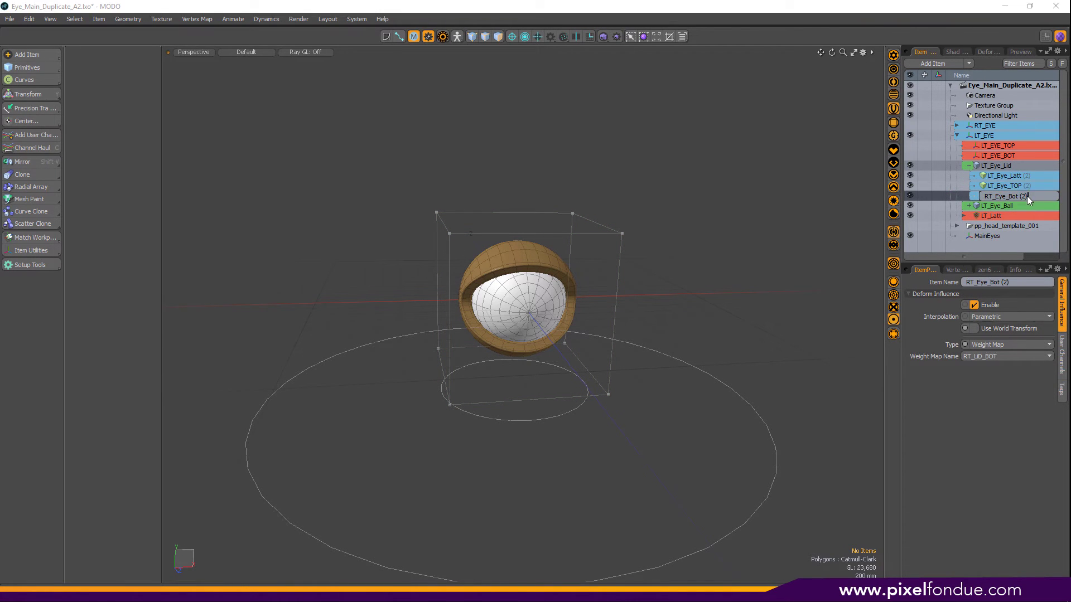
pyautogui.press('BackSpace')
pyautogui.write('L')
pyautogui.press('Return')
pyautogui.click(969, 206)
pyautogui.click(1001, 216)
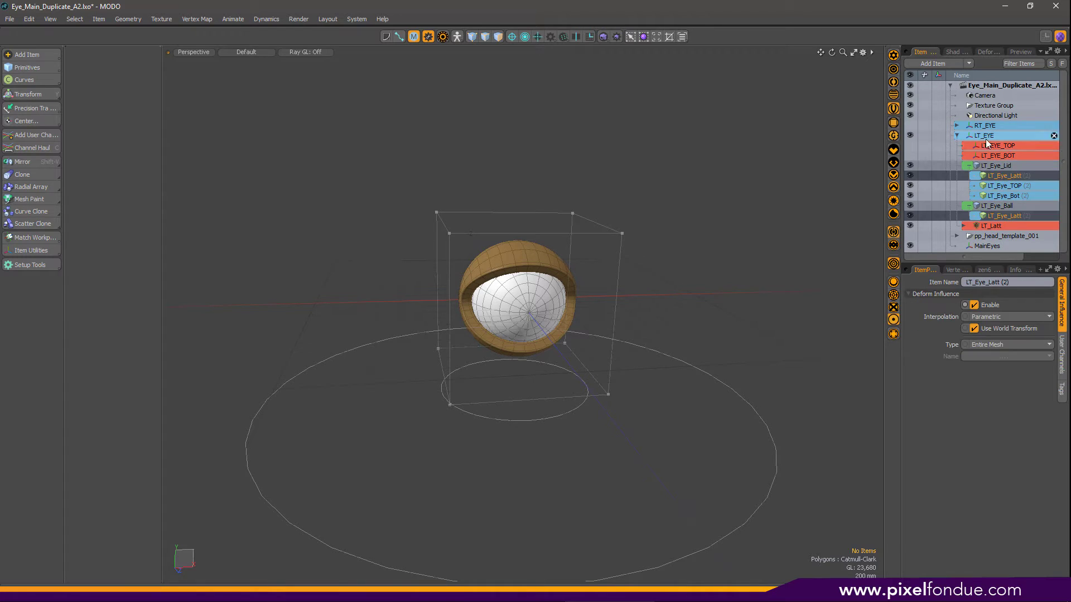
# - Rename the UV maps of the left eyeball and lid as LT_EyeBallUV and LT_Eye_Lid_UV
pyautogui.click(987, 145)
pyautogui.click(957, 269)
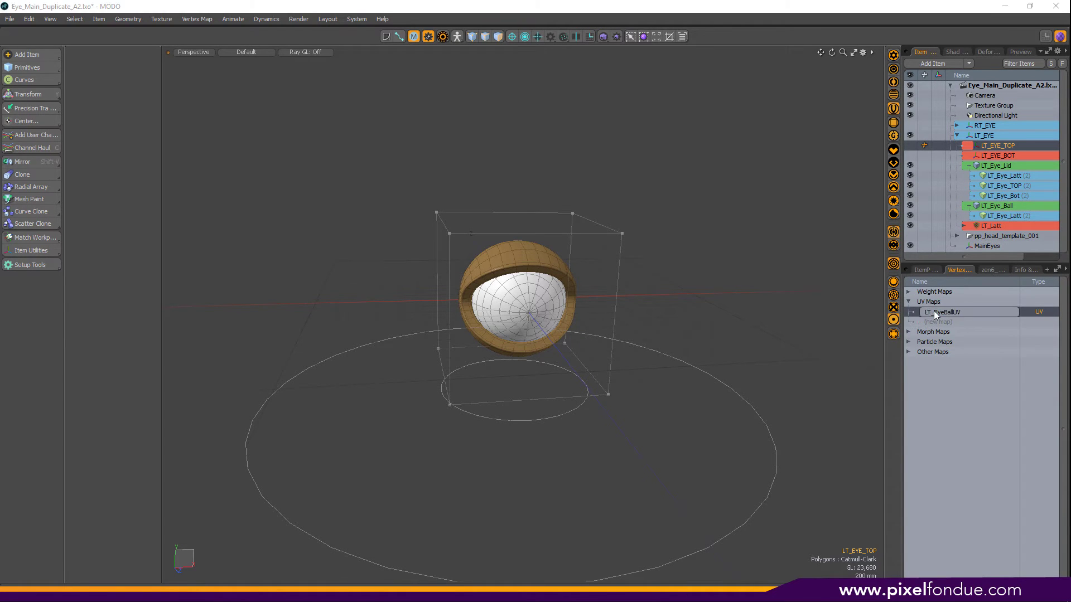
pyautogui.click(990, 166)
pyautogui.click(944, 370)
pyautogui.click(1029, 356)
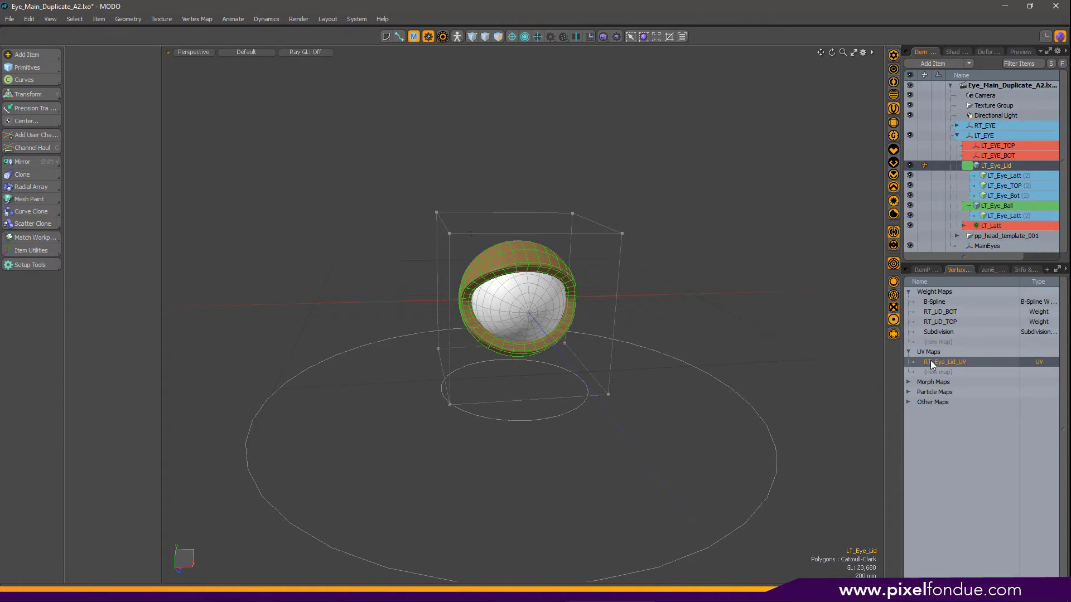
pyautogui.doubleClick(931, 361)
pyautogui.press('Left')
pyautogui.press('Left')
pyautogui.press('Left')
pyautogui.press('Left')
pyautogui.press('Left')
pyautogui.press('Left')
pyautogui.press('Left')
pyautogui.press('Left')
pyautogui.press('Left')
pyautogui.press('Left')
pyautogui.press('Left')
pyautogui.press('Left')
pyautogui.press('BackSpace')
pyautogui.write('L')
pyautogui.press('Return')
# - Rename the upper-lid weight map of LT_Eye_Lid as LT_LID_TOP
pyautogui.click(939, 323)
pyautogui.click(941, 320)
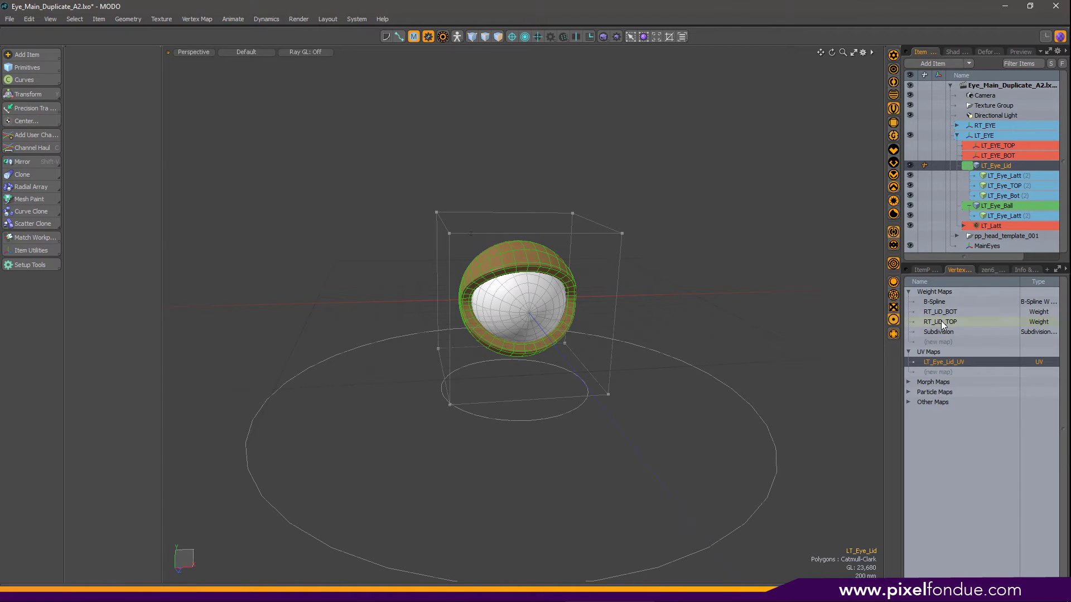
pyautogui.rightClick(941, 320)
pyautogui.click(936, 340)
pyautogui.press('Left')
pyautogui.press('Left')
pyautogui.press('Left')
pyautogui.press('Left')
pyautogui.press('Left')
pyautogui.press('Left')
pyautogui.press('Left')
pyautogui.press('Left')
pyautogui.press('BackSpace')
pyautogui.write('L')
pyautogui.press('Return')
# - Rename the lower-lid weight map of LT_Eye_Lid as LT_LID_BOT
pyautogui.rightClick(934, 323)
pyautogui.click(932, 340)
pyautogui.press('Left')
pyautogui.press('Left')
pyautogui.press('Left')
pyautogui.press('Left')
pyautogui.press('Left')
pyautogui.press('Left')
pyautogui.press('Left')
pyautogui.press('Left')
pyautogui.press('Left')
pyautogui.press('BackSpace')
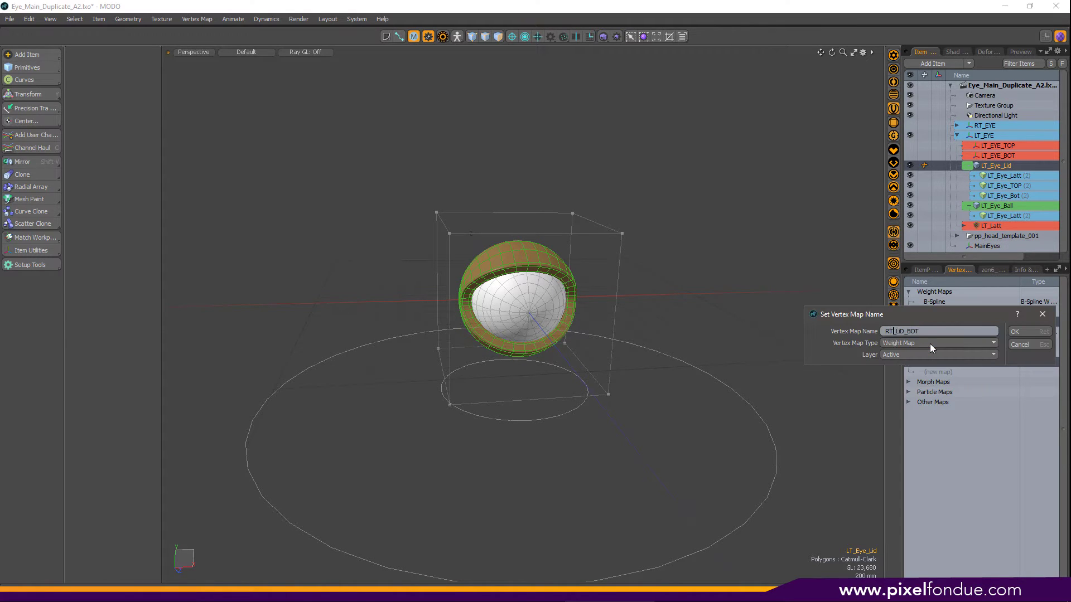
pyautogui.write('L')
pyautogui.press('Return')
# - Delete the LT_Eye_TOP (2), LT_Eye_Bot (2) and LT_Eye_Latt (2) influences and order RT_Eye_TOP above RT_Eye_Bot in the deformer list
pyautogui.click(992, 146)
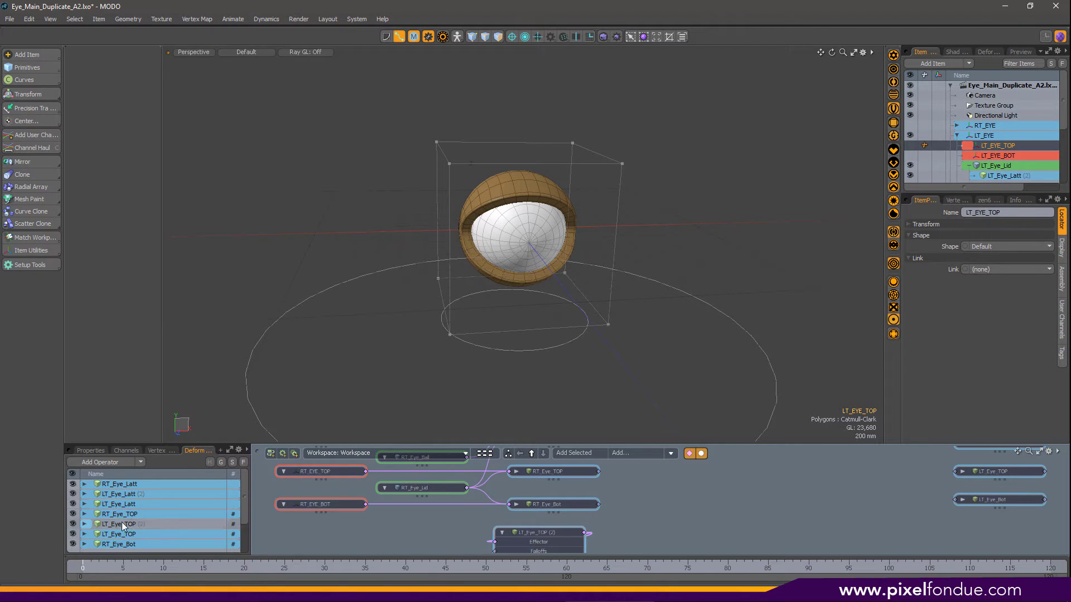
pyautogui.moveTo(152, 446); pyautogui.dragTo(152, 390)
pyautogui.click(113, 493)
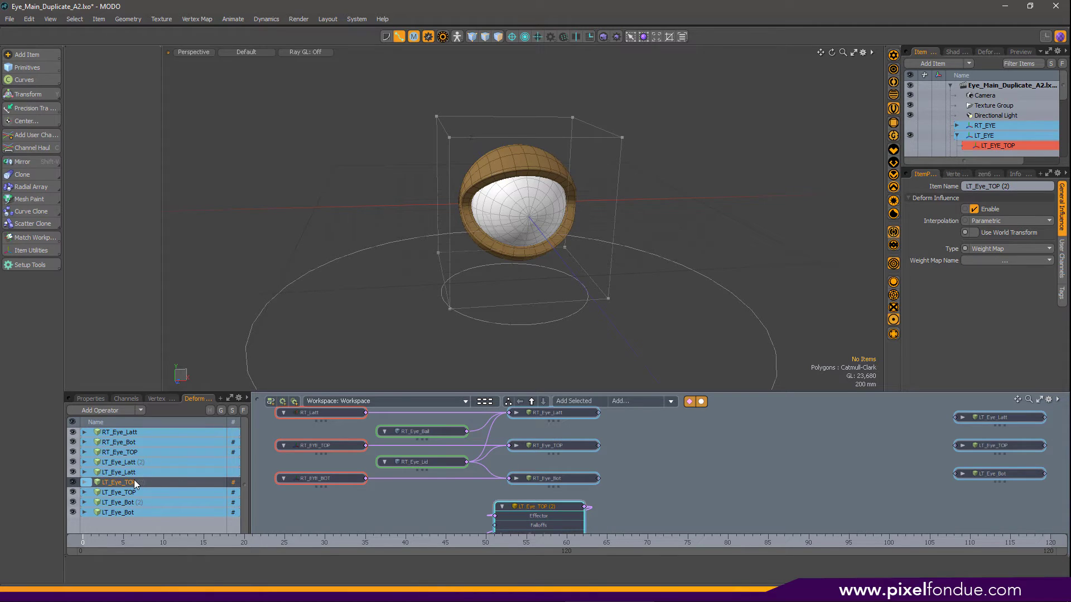
pyautogui.rightClick(135, 482)
pyautogui.click(132, 560)
pyautogui.rightClick(148, 493)
pyautogui.click(147, 560)
pyautogui.rightClick(148, 463)
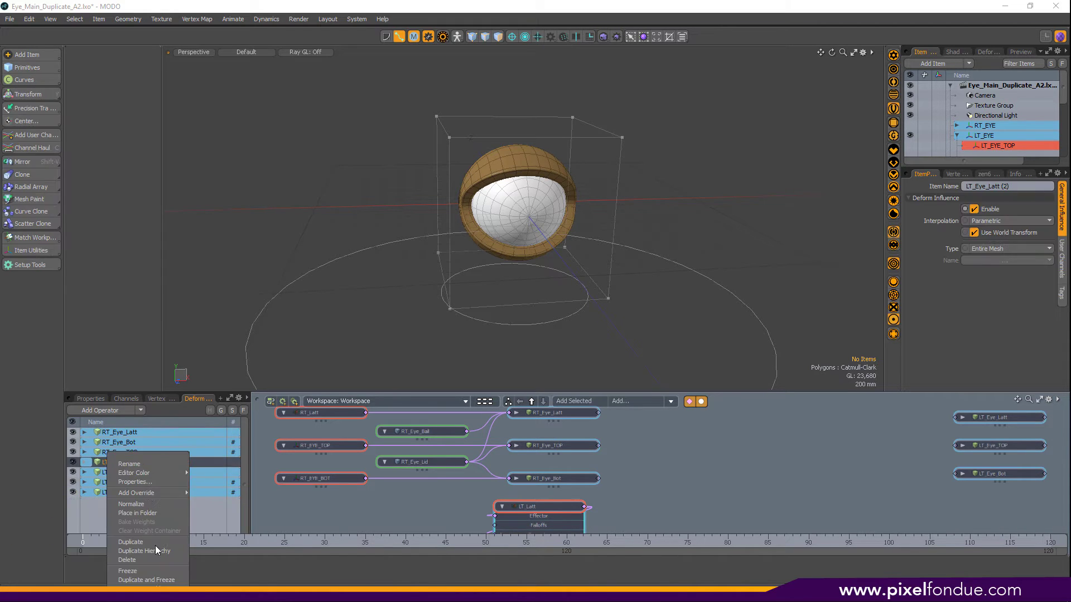
pyautogui.click(150, 560)
pyautogui.click(126, 463)
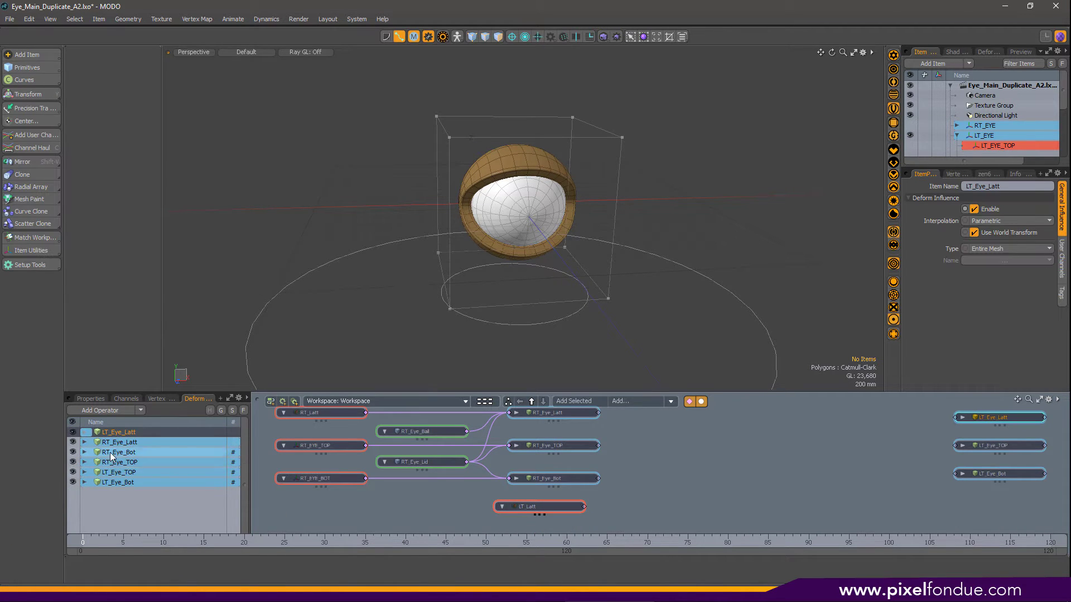
pyautogui.moveTo(122, 463); pyautogui.dragTo(123, 449)
# - Move the LT_Latt node between the right-eye network and the left-eye influence nodes in the schematic, and add LT_EYE_TOP
pyautogui.scroll(-6, 729, 470)
pyautogui.rightClick(728, 470)
pyautogui.click(811, 471)
pyautogui.click(811, 472)
pyautogui.scroll(4, 803, 472)
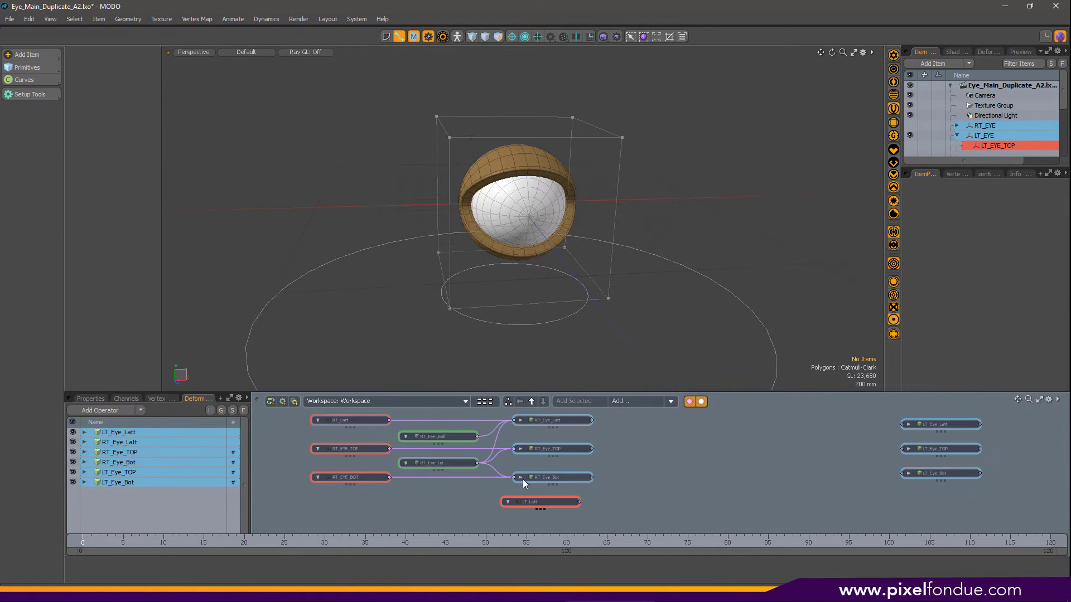
pyautogui.click(553, 504)
pyautogui.keyDown('alt'); pyautogui.moveTo(672, 472); pyautogui.dragTo(638, 490); pyautogui.keyUp('alt')
pyautogui.moveTo(519, 518); pyautogui.dragTo(674, 450)
pyautogui.click(747, 457)
pyautogui.scroll(-1, 726, 463)
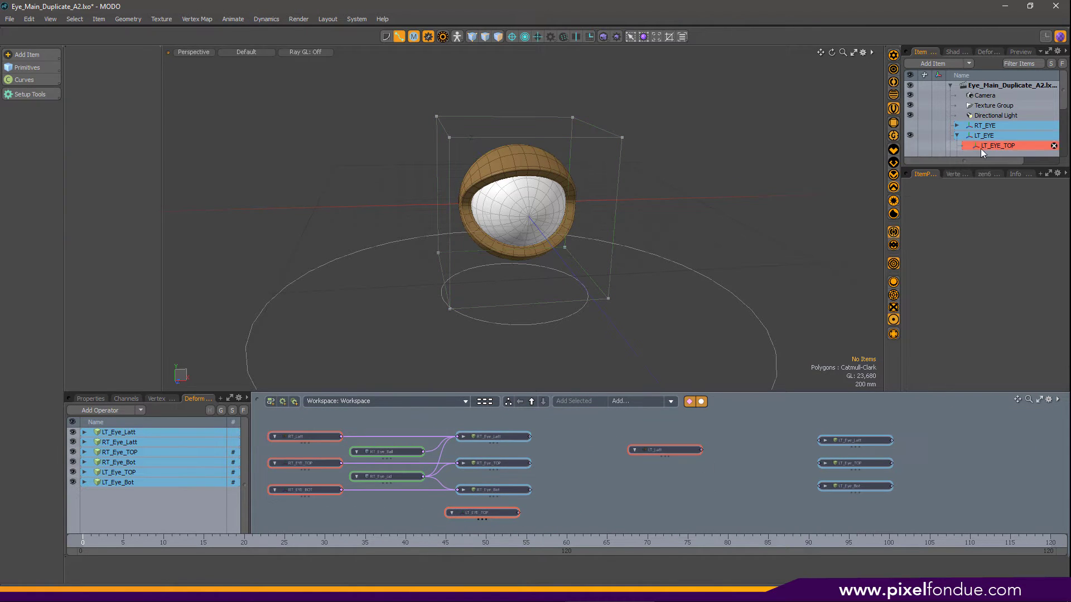
# - Add LT_EYE_BOT, LT_Eye_Lid and LT_Eye_Ball to the schematic beside the other left-eye nodes
pyautogui.moveTo(984, 167); pyautogui.dragTo(984, 298)
pyautogui.click(996, 166)
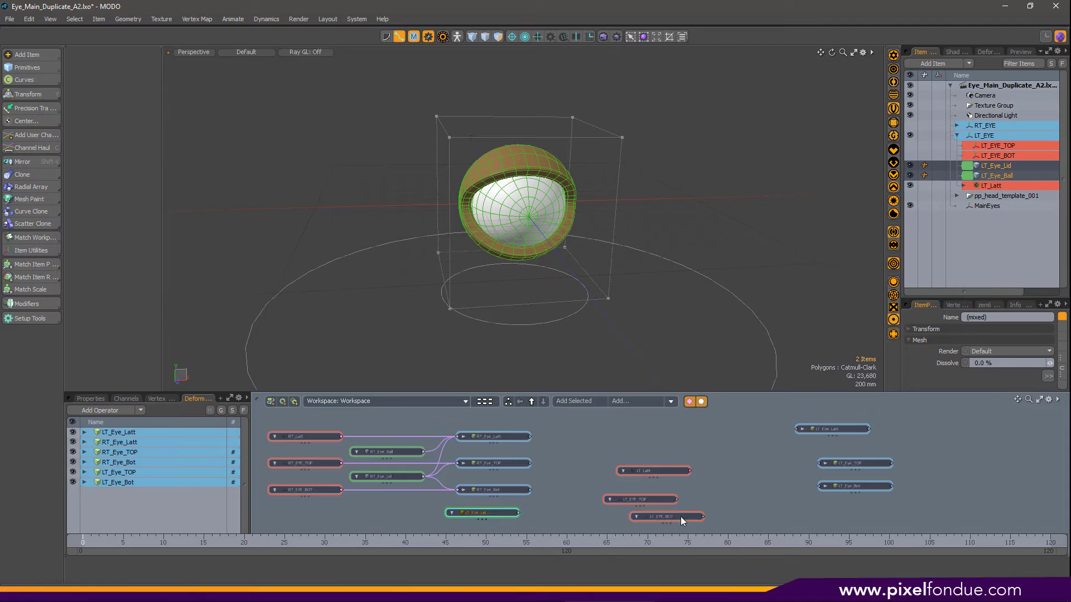
pyautogui.scroll(2, 399, 465)
pyautogui.moveTo(409, 392); pyautogui.dragTo(409, 320)
pyautogui.moveTo(409, 533); pyautogui.dragTo(409, 559)
pyautogui.scroll(1, 409, 439)
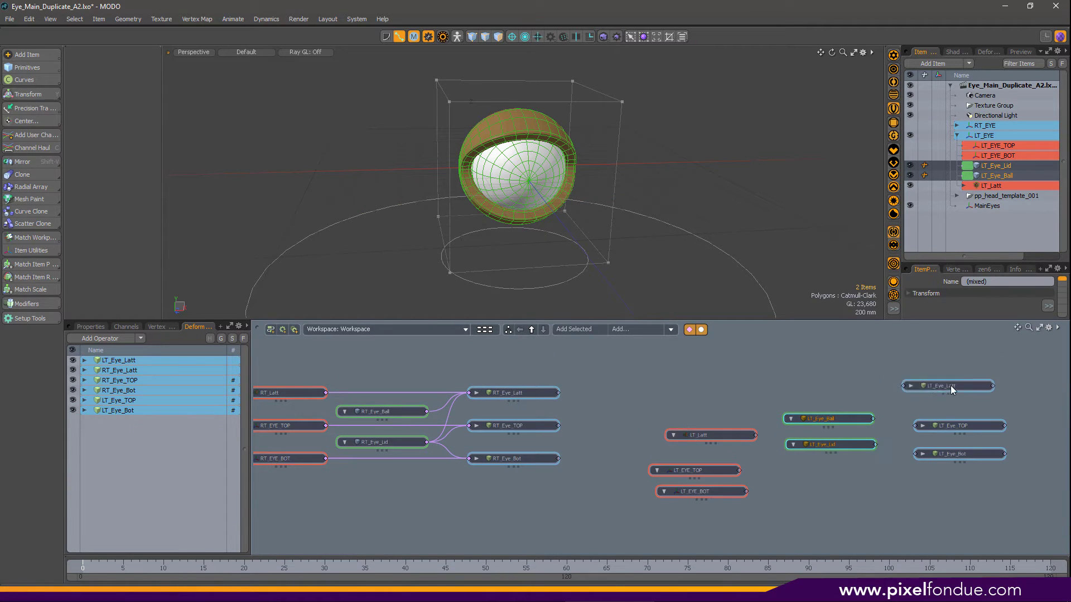
# - Link LT_Latt, LT_EYE_TOP and LT_EYE_BOT as effectors of their left influences, with LT_Eye_Ball and LT_Eye_Lid as geometry, matching the right-eye network
pyautogui.moveTo(950, 386); pyautogui.dragTo(955, 395)
pyautogui.moveTo(966, 426); pyautogui.dragTo(958, 421)
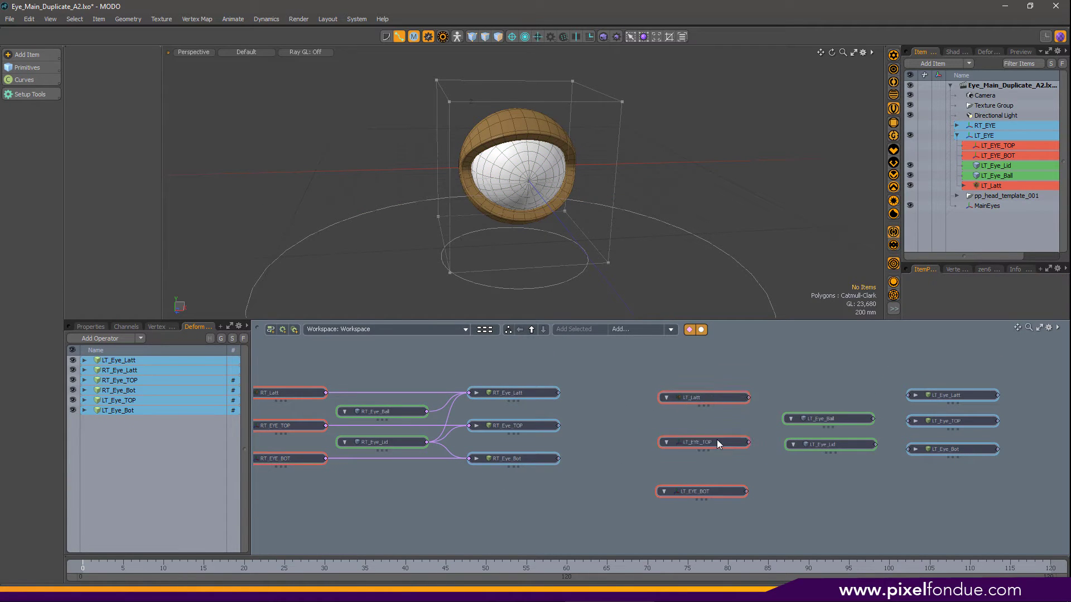
pyautogui.moveTo(949, 397); pyautogui.dragTo(941, 373)
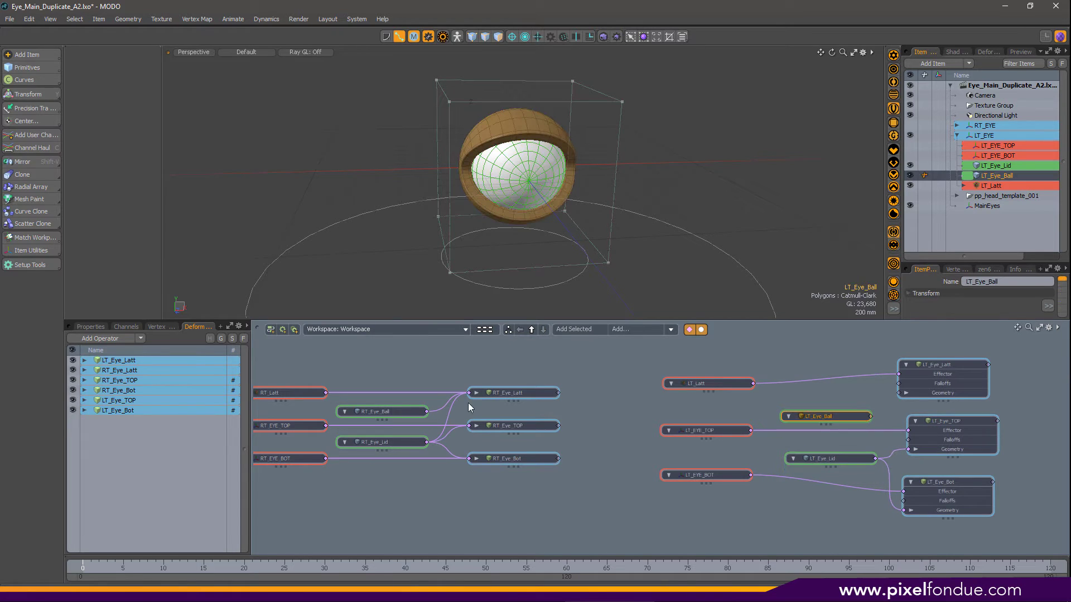
pyautogui.click(880, 440)
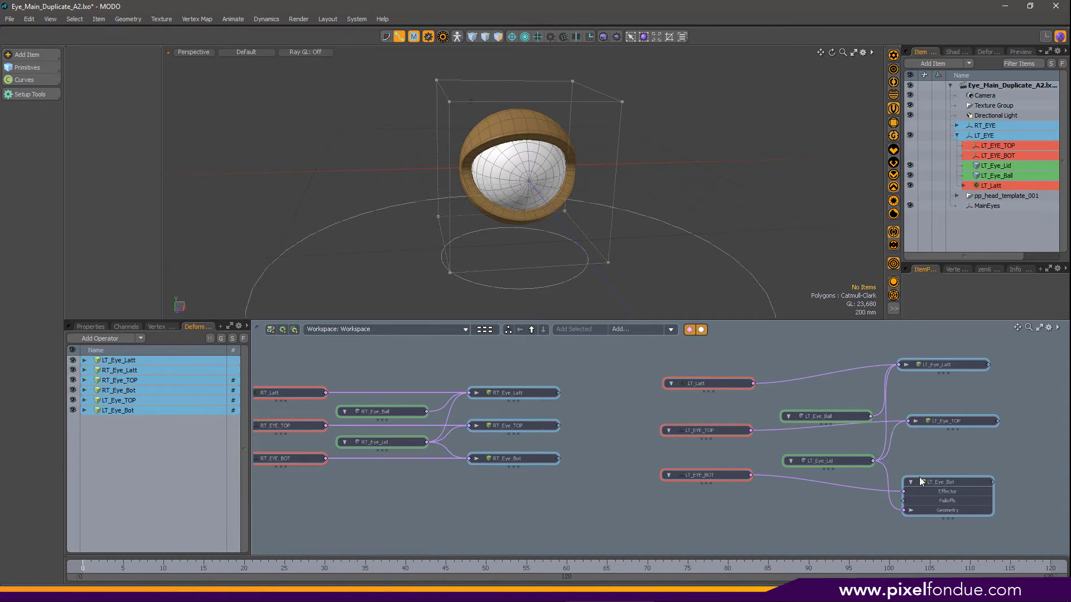
# - Tidy the left-eye nodes into rows and move the whole network next to the right-eye network
pyautogui.moveTo(923, 458); pyautogui.dragTo(926, 453)
pyautogui.moveTo(851, 464)
pyautogui.mouseDown()
pyautogui.moveTo(837, 443)
pyautogui.moveTo(854, 443)
pyautogui.mouseUp()
pyautogui.moveTo(853, 417); pyautogui.dragTo(850, 406)
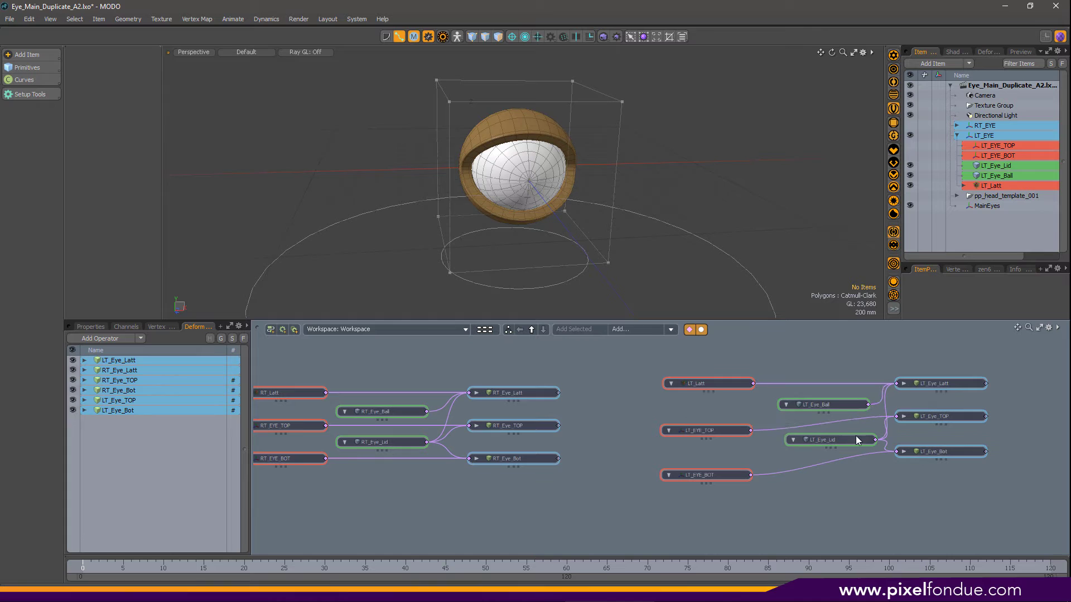
pyautogui.moveTo(624, 357); pyautogui.dragTo(980, 493)
pyautogui.moveTo(706, 380); pyautogui.dragTo(655, 390)
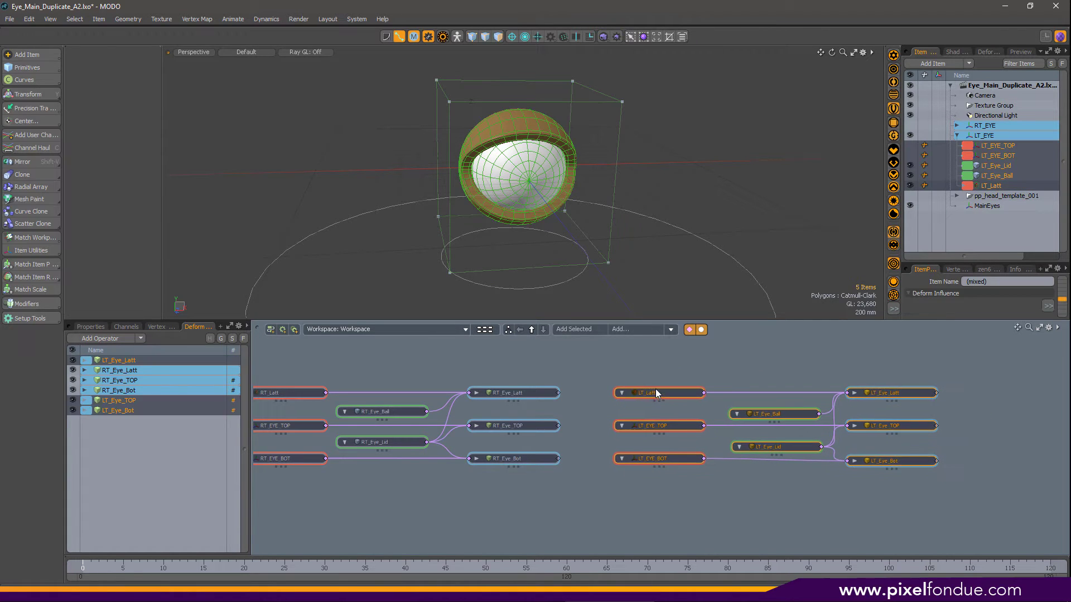
pyautogui.click(592, 485)
# - Try rotating the left-eye lid controller to test the rewired deformers, and undo the test
pyautogui.click(984, 136)
pyautogui.click(986, 146)
pyautogui.keyDown('alt'); pyautogui.moveTo(650, 184); pyautogui.dragTo(698, 192); pyautogui.keyUp('alt')
pyautogui.click(977, 366)
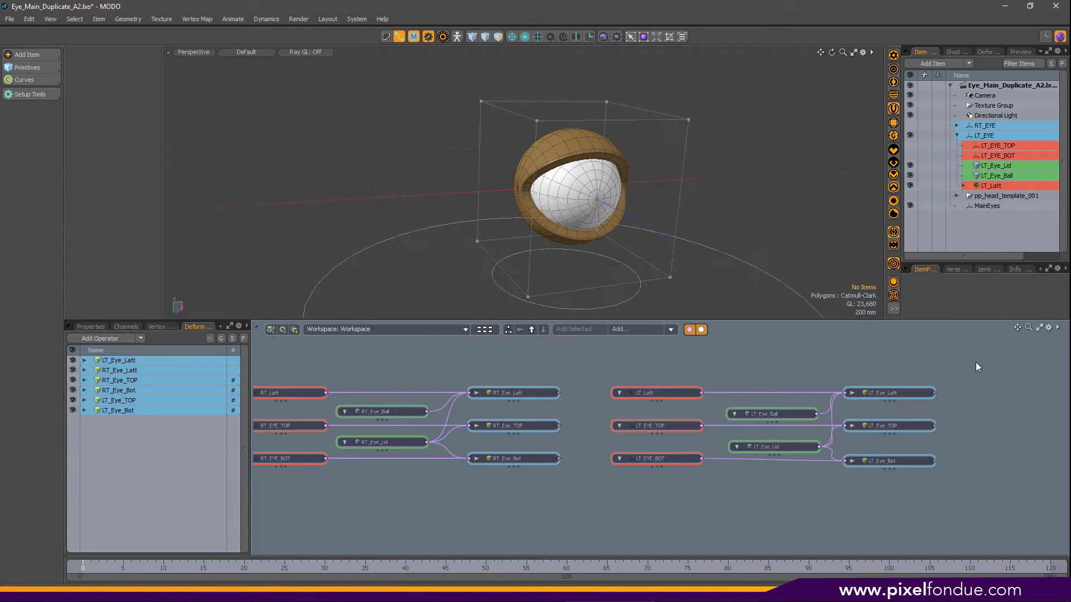
pyautogui.click(993, 146)
pyautogui.click(158, 328)
pyautogui.press('e')
pyautogui.moveTo(595, 175); pyautogui.dragTo(596, 203)
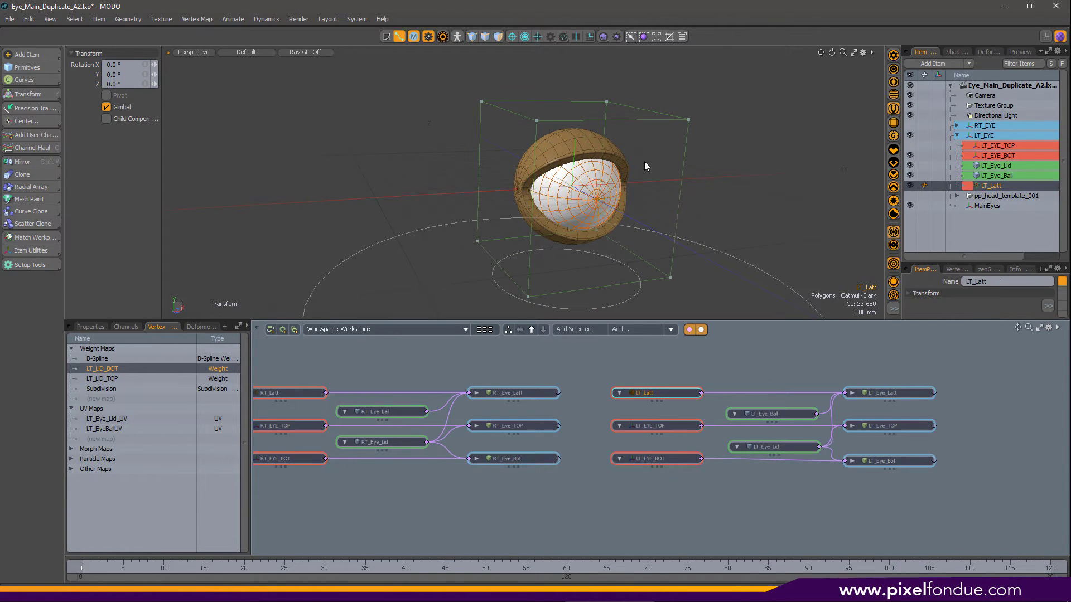
pyautogui.hotkey('ctrl', 'z')
pyautogui.hotkey('ctrl', 'z')
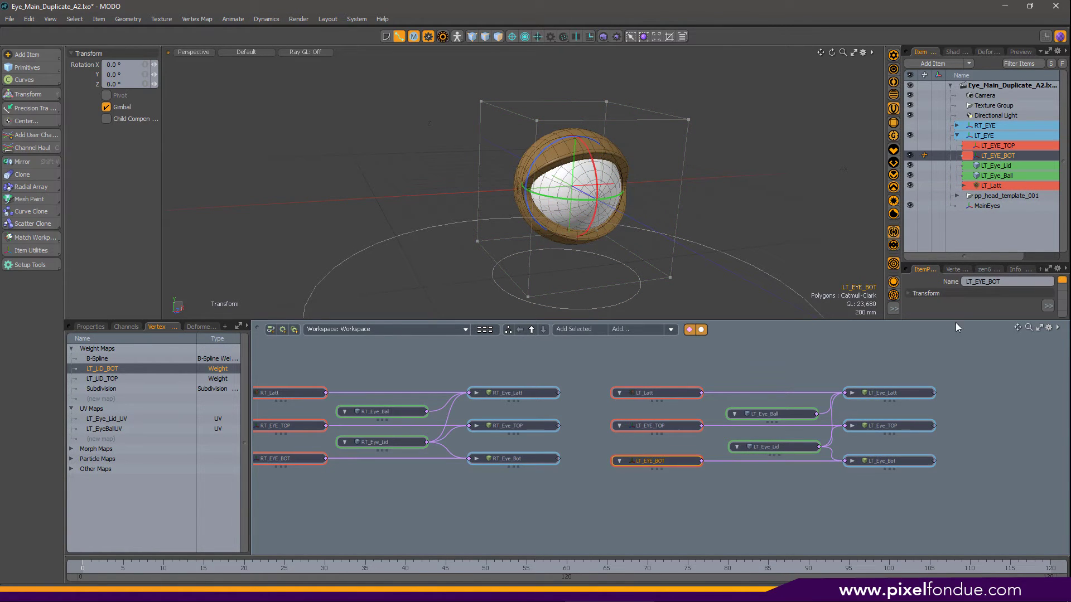
# - Examine the properties of the LT_EYE_BOT and LT_EYE_TOP locators and the weight map assigned to the LT_Eye_Bot influence
pyautogui.moveTo(957, 320); pyautogui.dragTo(958, 458)
pyautogui.moveTo(972, 262); pyautogui.dragTo(972, 256)
pyautogui.click(1064, 319)
pyautogui.click(1048, 146)
pyautogui.click(1045, 157)
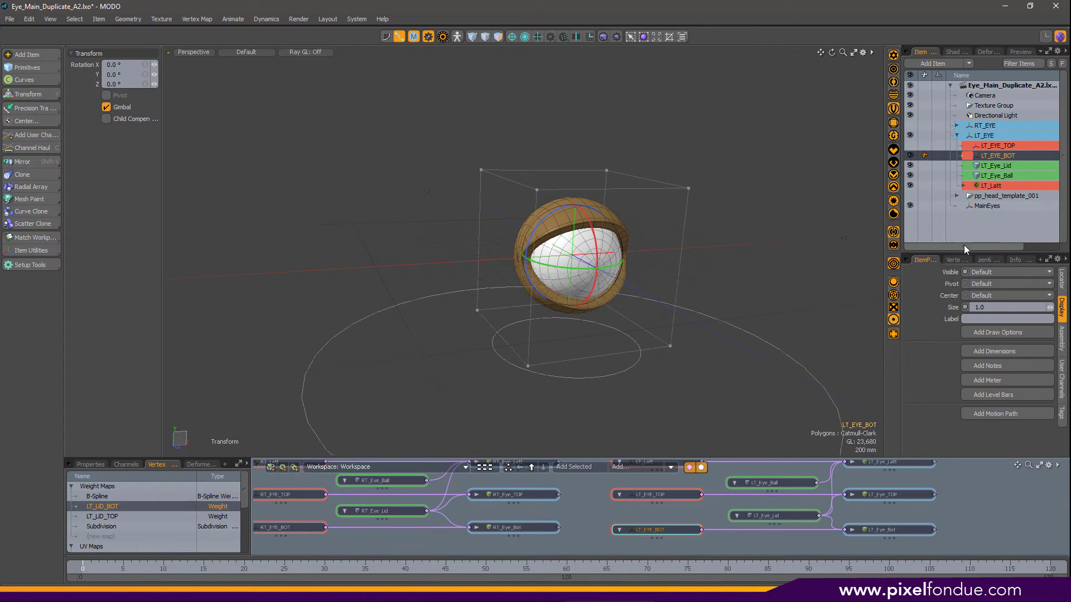
pyautogui.click(1064, 290)
pyautogui.click(909, 529)
pyautogui.click(986, 347)
pyautogui.click(986, 348)
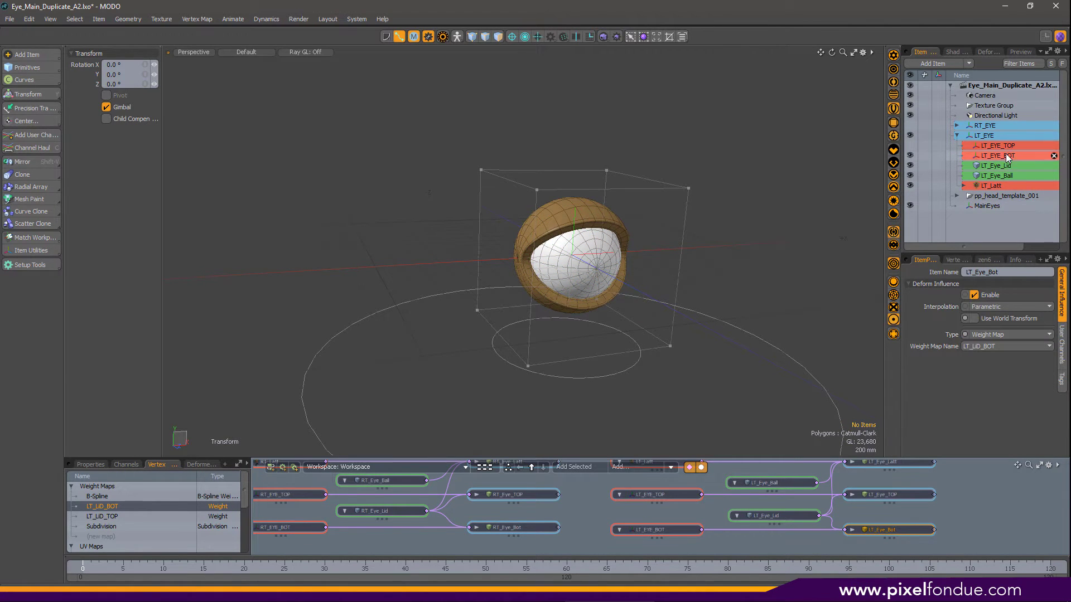
pyautogui.click(1008, 156)
pyautogui.click(923, 492)
pyautogui.click(925, 494)
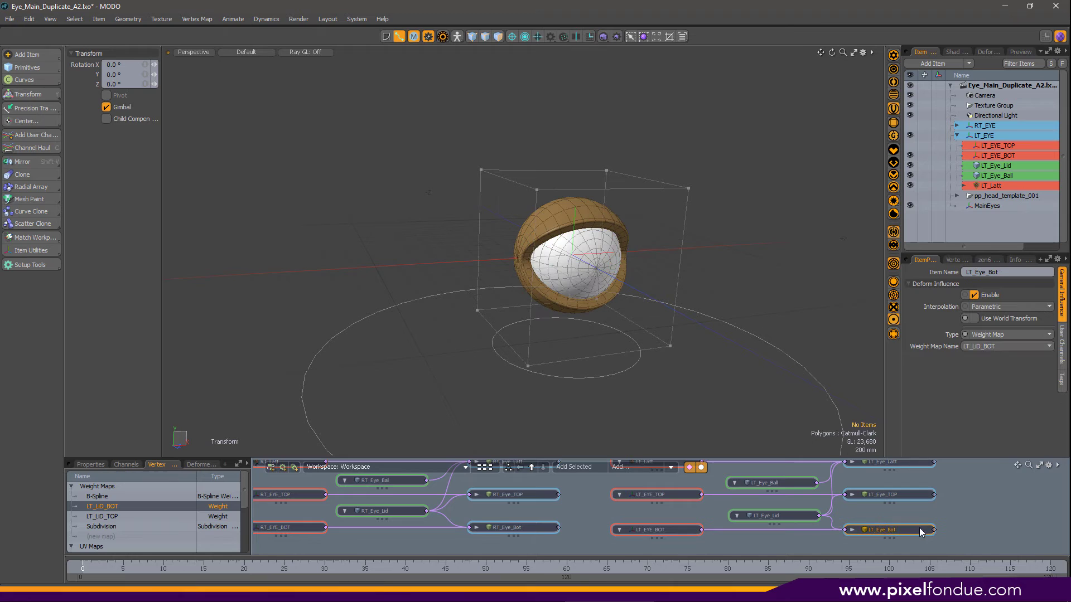
pyautogui.click(650, 495)
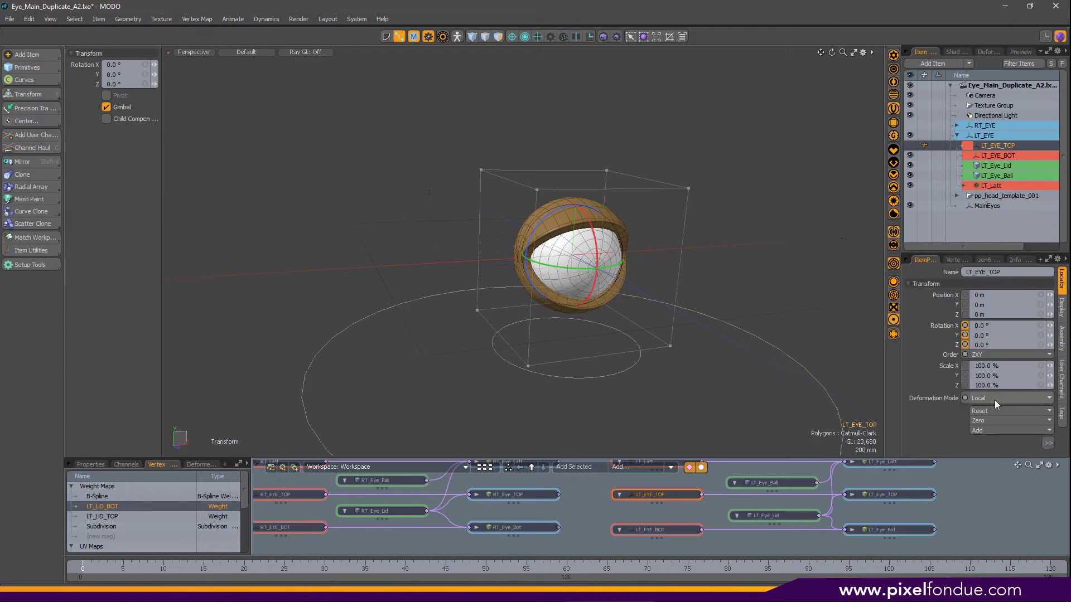
# - Move the LT_EYE rig sideways along X and make RT_EYE visible beside it
pyautogui.click(521, 510)
pyautogui.scroll(-3, 725, 325)
pyautogui.click(984, 136)
pyautogui.press('w')
pyautogui.moveTo(582, 272); pyautogui.dragTo(676, 269)
pyautogui.click(984, 126)
pyautogui.click(910, 126)
# - Try rotating the lid controllers and moving upper lattice corners on both eyes to test their deformation
pyautogui.click(651, 256)
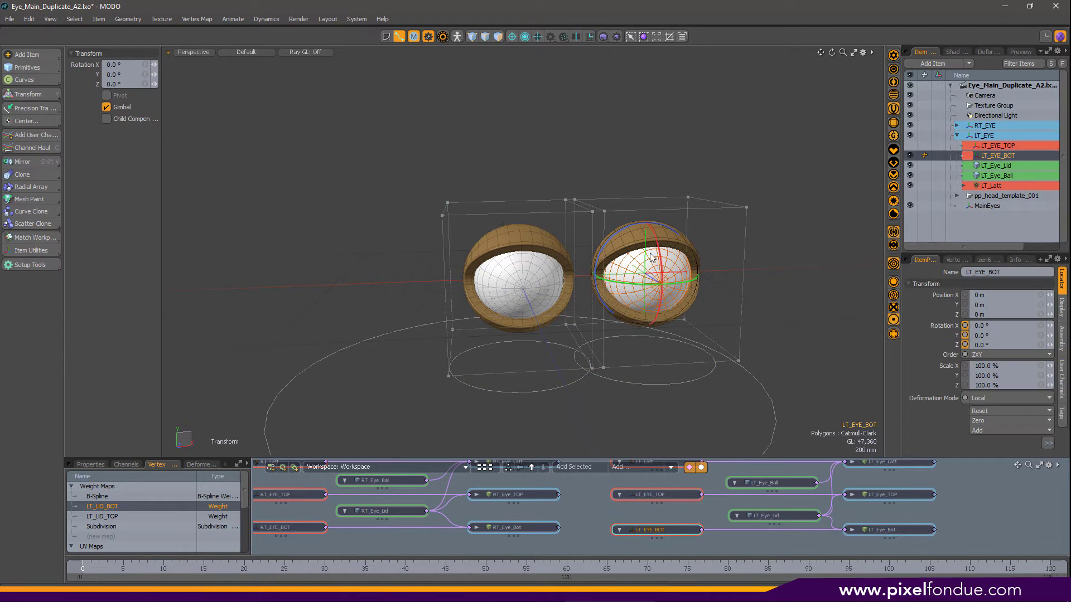
pyautogui.hotkey('ctrl', 'z')
pyautogui.moveTo(784, 150); pyautogui.dragTo(707, 228, button='right')
pyautogui.scroll(3, 728, 267)
pyautogui.press('w')
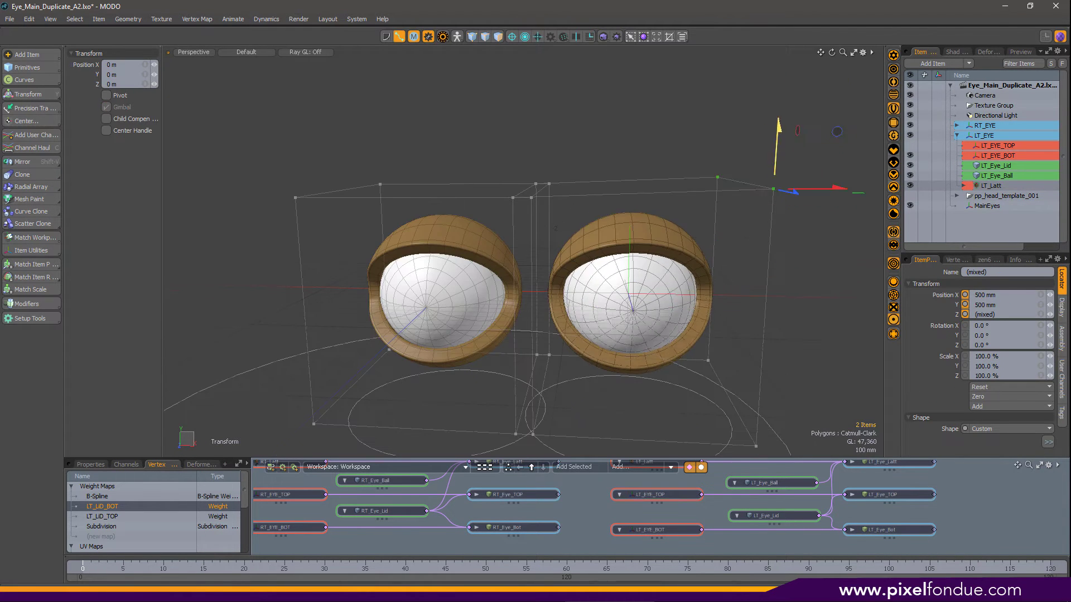
pyautogui.scroll(-4, 656, 268)
pyautogui.moveTo(387, 184); pyautogui.dragTo(483, 260, button='right')
pyautogui.press('w')
pyautogui.click(303, 495)
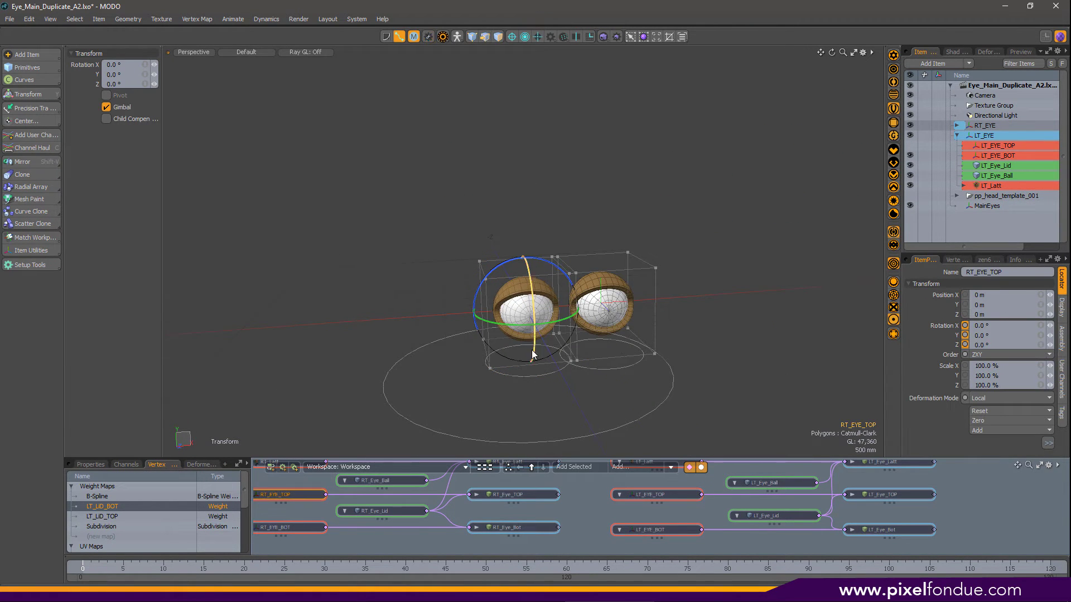
pyautogui.click(985, 125)
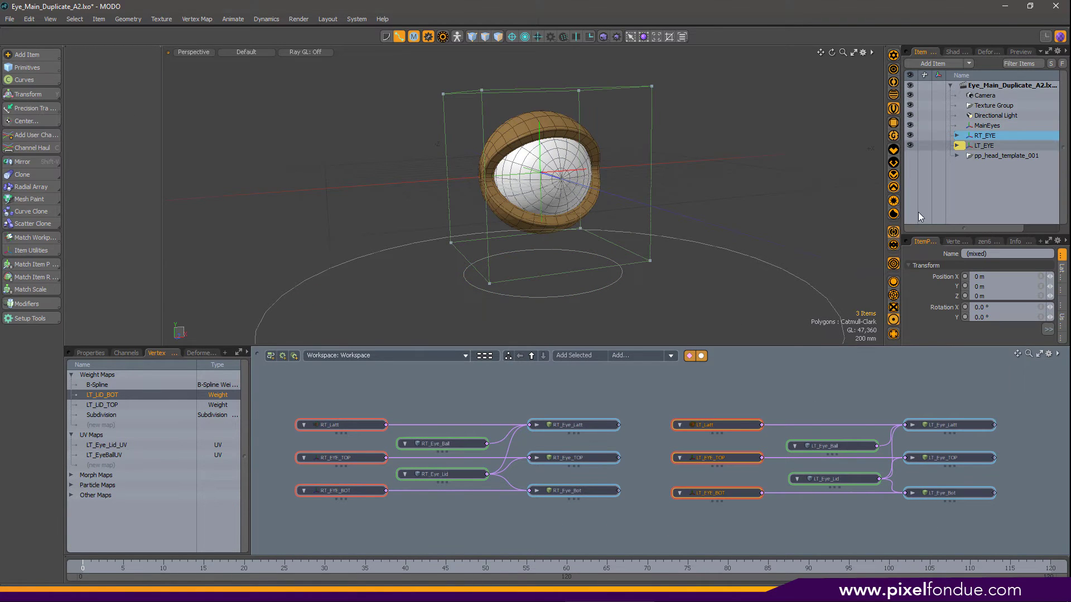
# - Set the editor color of the LT_Latt, LT_EYE_TOP and LT_EYE_BOT nodes to Orange
pyautogui.rightClick(735, 493)
pyautogui.moveTo(739, 319)
pyautogui.click(848, 427)
pyautogui.rightClick(720, 494)
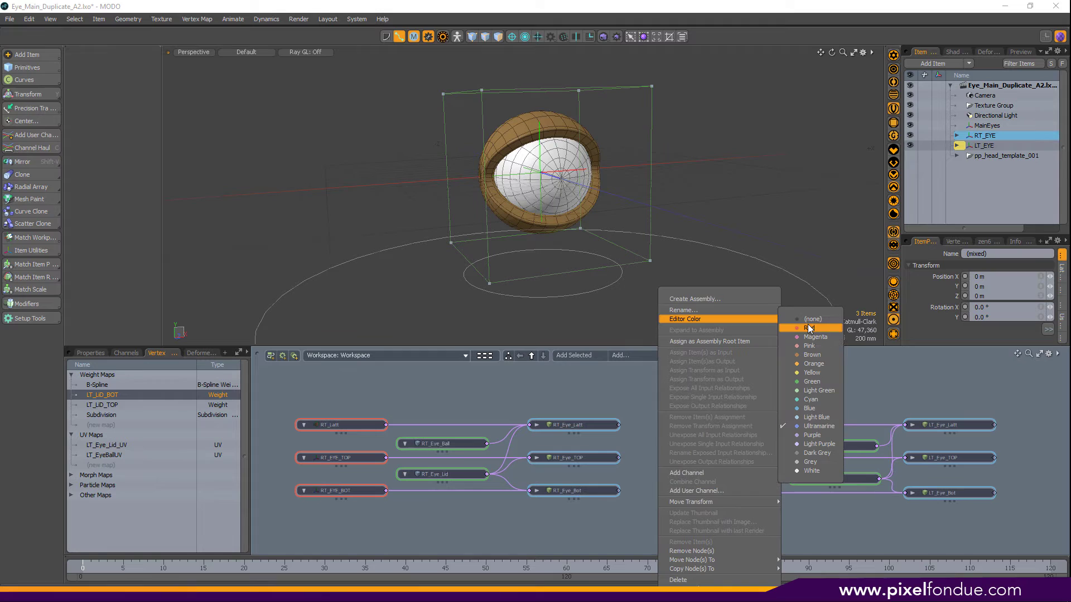
pyautogui.click(816, 410)
pyautogui.rightClick(739, 424)
pyautogui.click(832, 364)
# - Set the editor color of LT_Eye_Ball and LT_Eye_Lid to Brown and of the three left influences to Light Purple
pyautogui.moveTo(838, 418); pyautogui.dragTo(856, 480)
pyautogui.rightClick(856, 479)
pyautogui.moveTo(861, 320)
pyautogui.click(960, 355)
pyautogui.moveTo(966, 506); pyautogui.dragTo(960, 428)
pyautogui.rightClick(961, 427)
pyautogui.moveTo(966, 320)
pyautogui.click(877, 444)
pyautogui.click(998, 419)
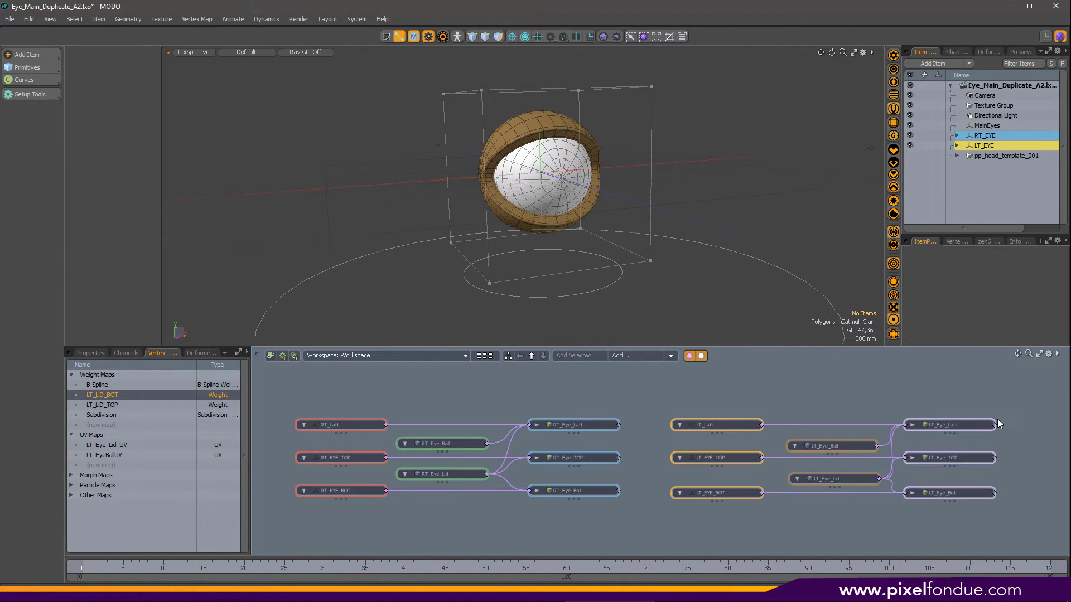
# - Hide the schematic and review the expanded RT_EYE and LT_EYE hierarchies, collapsing them again
pyautogui.click(959, 146)
pyautogui.click(957, 147)
pyautogui.click(957, 116)
pyautogui.click(399, 38)
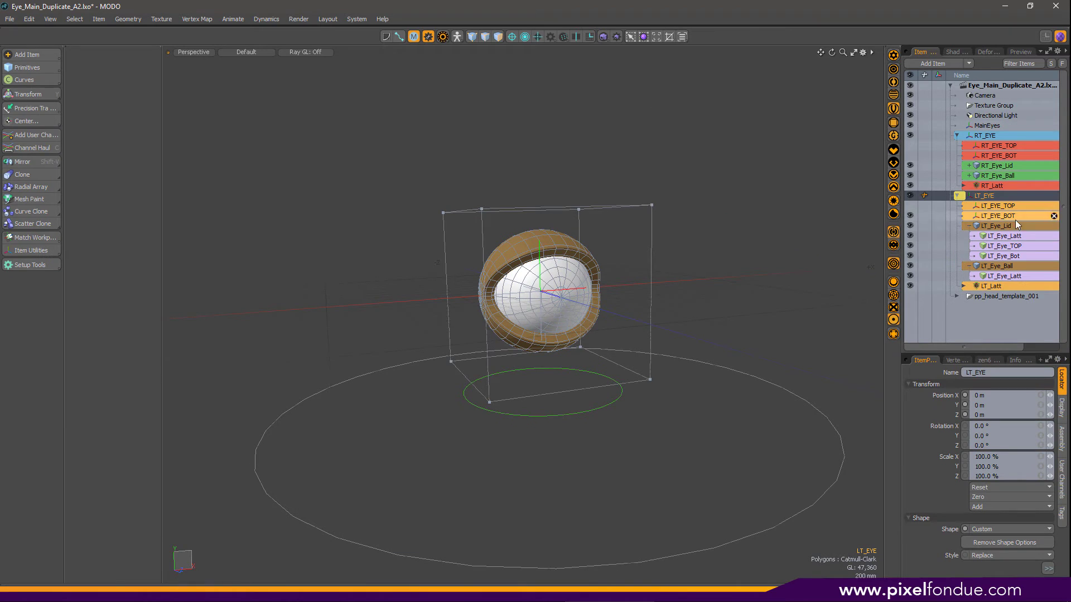
pyautogui.click(969, 165)
pyautogui.click(953, 225)
pyautogui.click(957, 136)
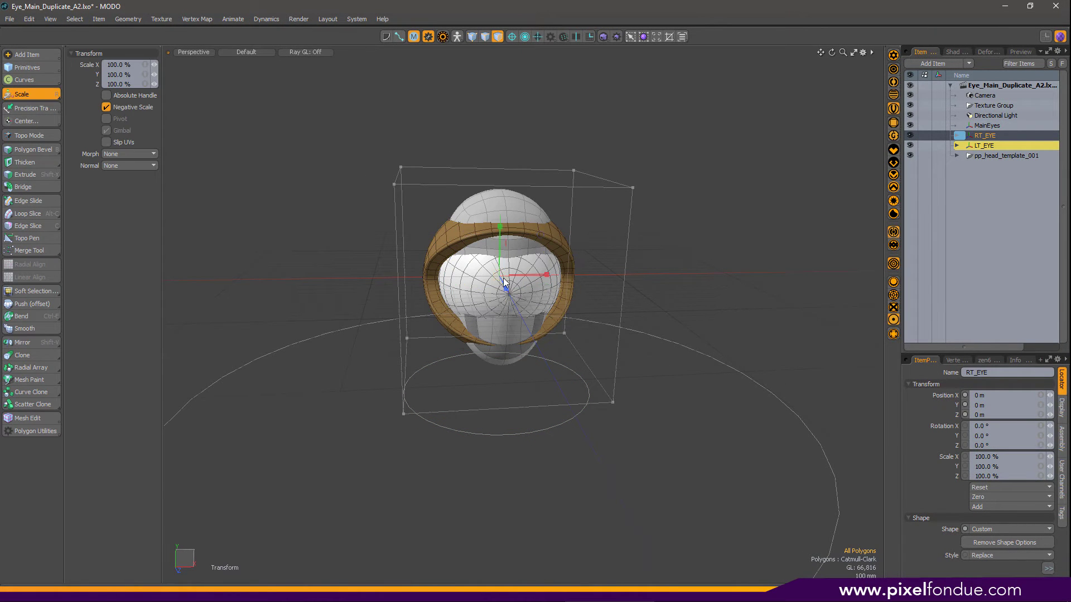
# - Scale the pp_head_template_001 group to 189.5 % and set the shading style of active meshes to Wireframe
pyautogui.click(984, 156)
pyautogui.press('o')
pyautogui.click(736, 212)
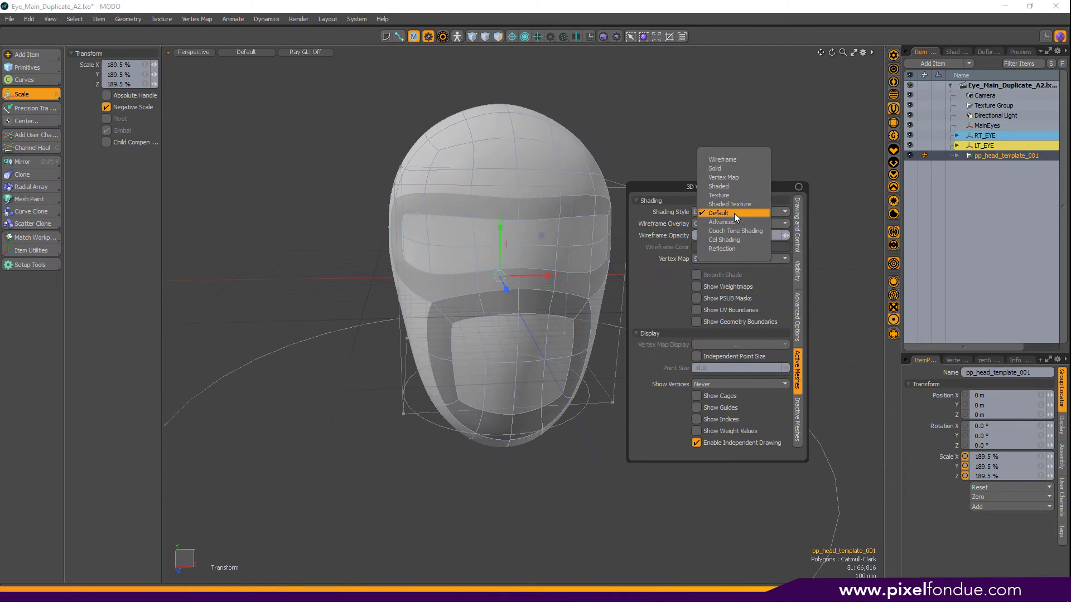
pyautogui.press('space')
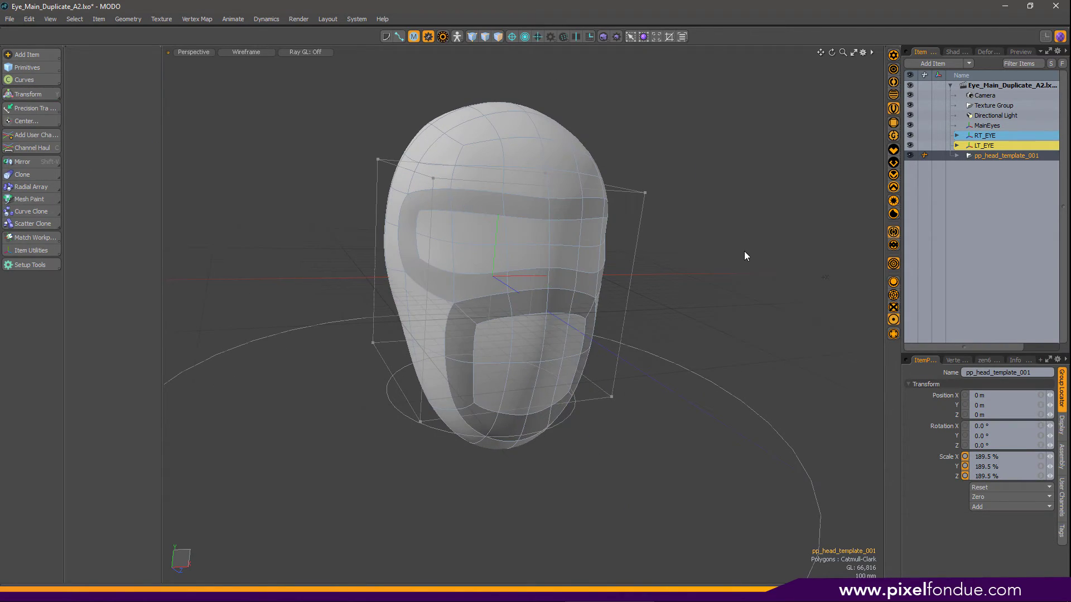
pyautogui.click(743, 251)
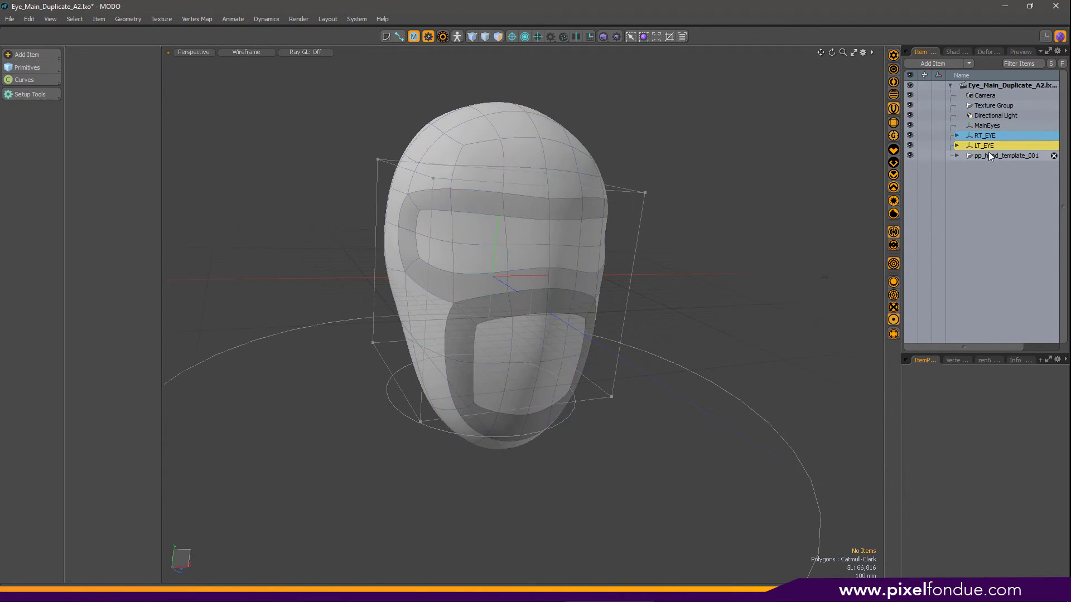
# - Select the pp_head_template mesh inside its group and scale up all its polygons around the eyes
pyautogui.click(957, 156)
pyautogui.click(995, 166)
pyautogui.keyDown('alt'); pyautogui.moveTo(558, 357); pyautogui.dragTo(459, 351); pyautogui.keyUp('alt')
pyautogui.scroll(-3, 545, 359)
pyautogui.keyDown('alt'); pyautogui.moveTo(545, 359); pyautogui.dragTo(764, 351); pyautogui.keyUp('alt')
pyautogui.press('w')
pyautogui.moveTo(551, 310); pyautogui.dragTo(498, 298)
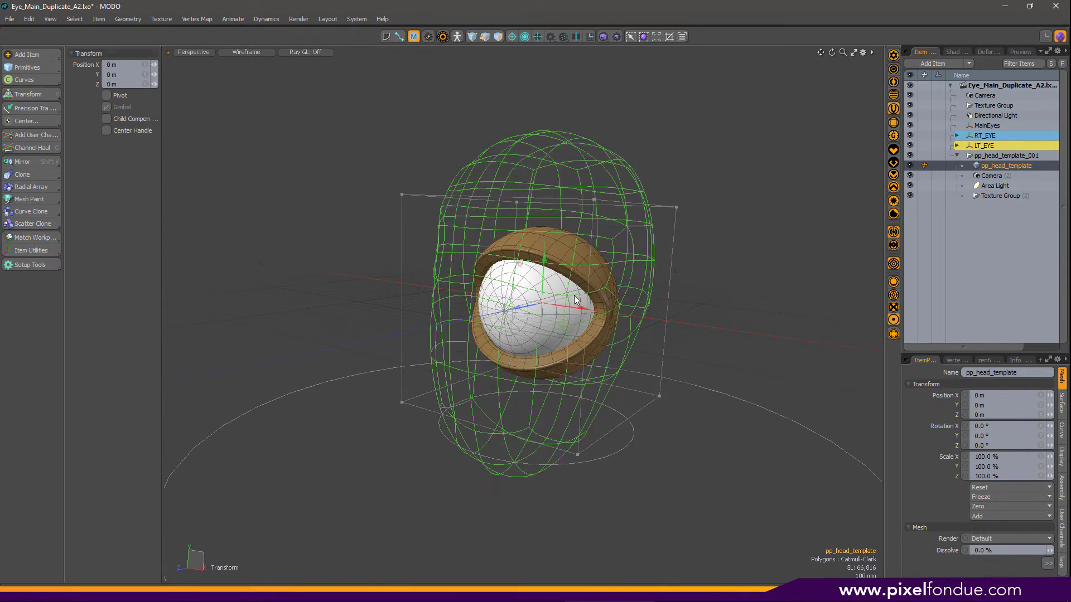
pyautogui.press('r')
pyautogui.press('3')
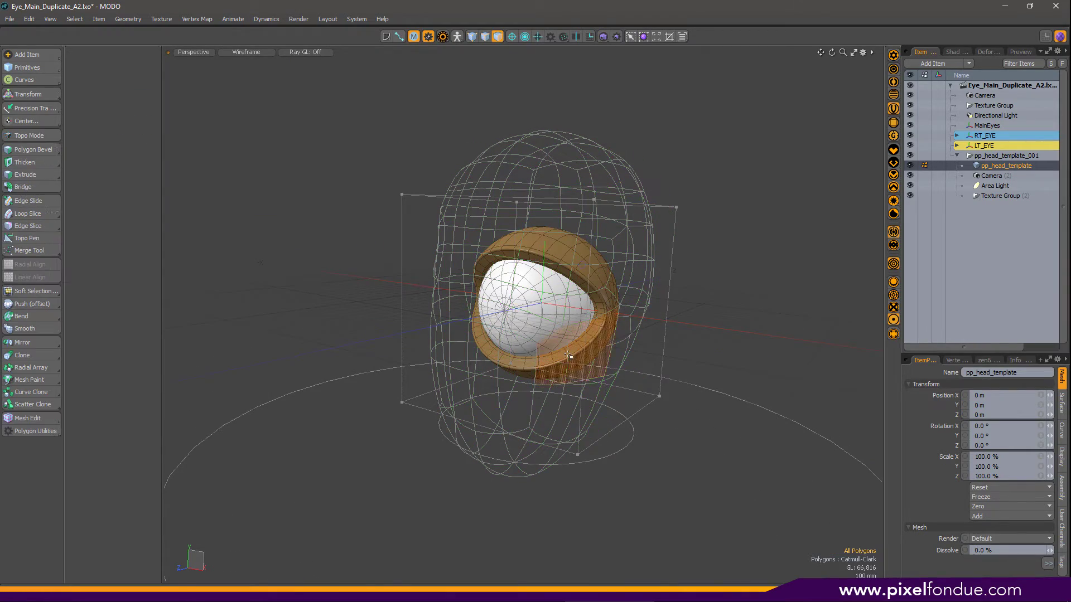
pyautogui.scroll(-4, 627, 327)
pyautogui.moveTo(542, 304); pyautogui.dragTo(603, 338)
pyautogui.moveTo(592, 329); pyautogui.dragTo(625, 333)
# - Move the head template's polygons in depth and downward relative to the eyes
pyautogui.keyDown('alt'); pyautogui.moveTo(519, 324); pyautogui.dragTo(385, 304); pyautogui.keyUp('alt')
pyautogui.press('w')
pyautogui.moveTo(486, 329); pyautogui.dragTo(541, 327)
pyautogui.moveTo(587, 273); pyautogui.dragTo(590, 303)
pyautogui.scroll(5, 672, 354)
pyautogui.keyDown('alt'); pyautogui.moveTo(558, 340); pyautogui.dragTo(731, 343); pyautogui.keyUp('alt')
pyautogui.scroll(-2, 663, 356)
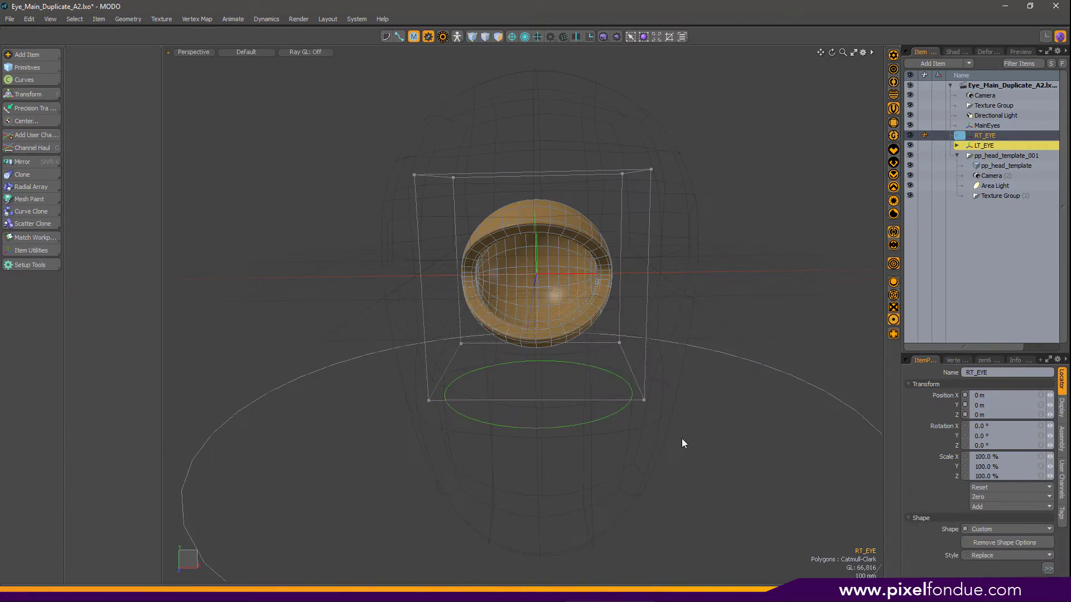
# - Offset the eye rigs from the centre, with Position X at -700 mm for RT_EYE and 700 mm for LT_EYE
pyautogui.moveTo(583, 273); pyautogui.dragTo(498, 274)
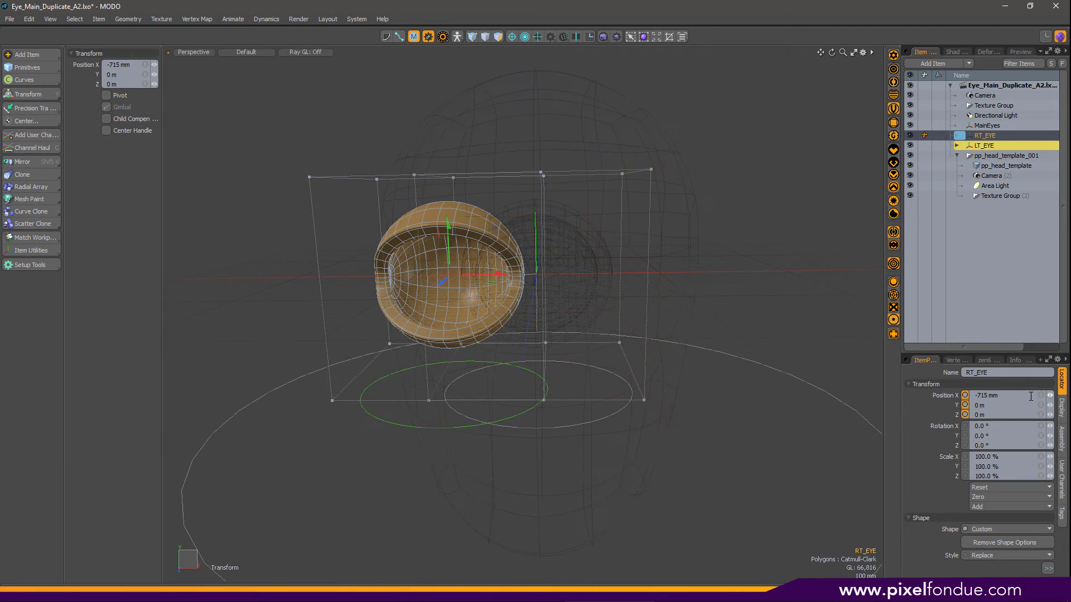
pyautogui.keyDown('alt'); pyautogui.moveTo(691, 360); pyautogui.dragTo(692, 251); pyautogui.keyUp('alt')
pyautogui.click(731, 396)
pyautogui.click(603, 433)
pyautogui.click(295, 127)
# - Raise the upper lattice corners of both eyes along Y to stretch the eyes taller
pyautogui.click(505, 426)
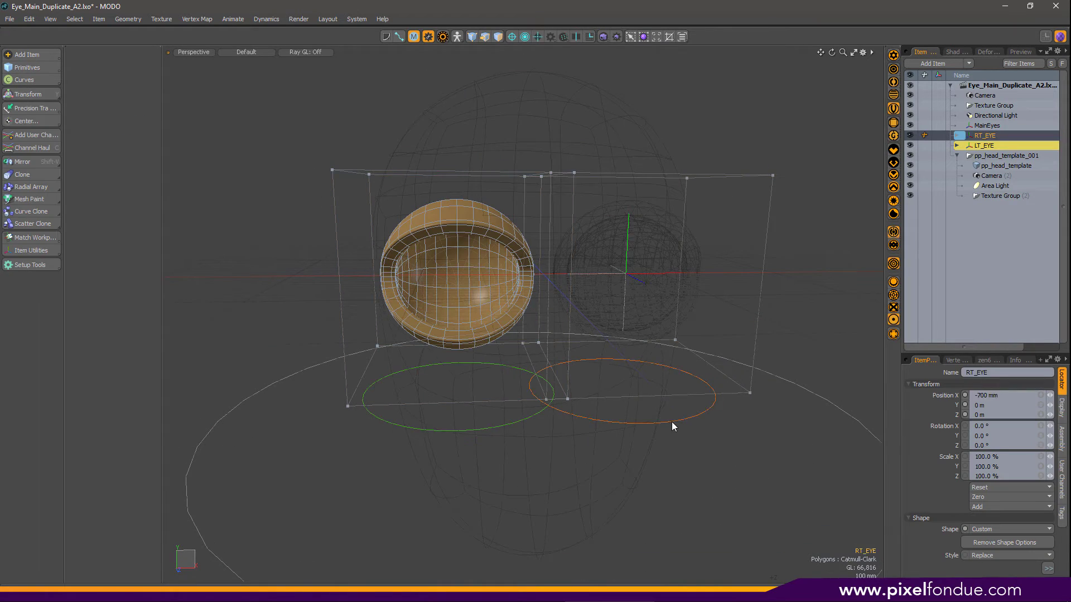
pyautogui.keyDown('shift'); pyautogui.click(671, 421); pyautogui.keyUp('shift')
pyautogui.moveTo(249, 144); pyautogui.dragTo(799, 197, button='right')
pyautogui.press('w')
pyautogui.moveTo(526, 128); pyautogui.dragTo(526, 51)
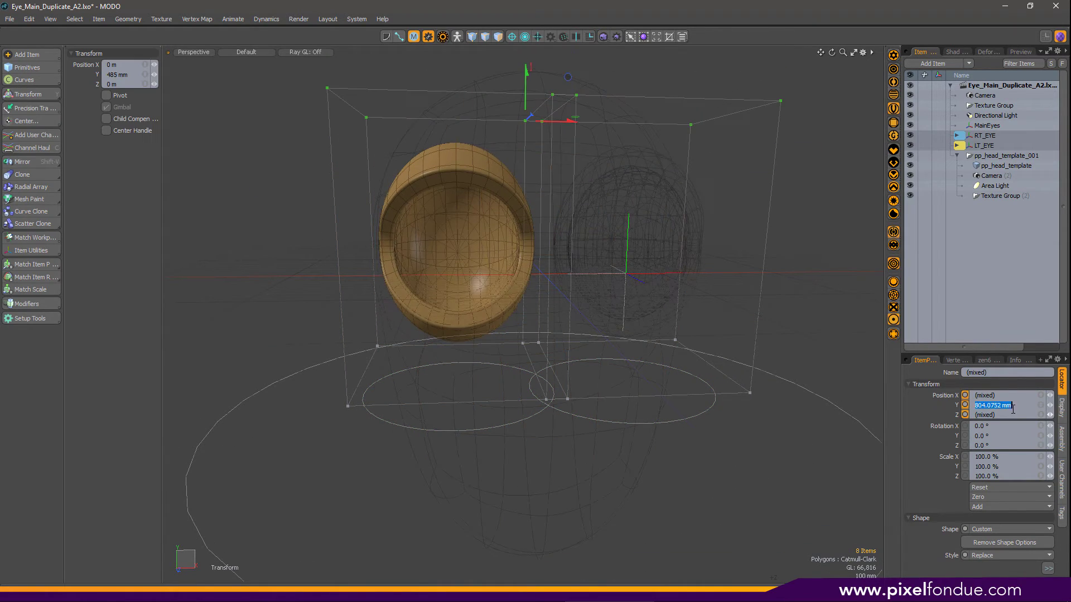
# - Set the Y position of the lower lattice corners of both eyes to -1
pyautogui.keyDown('alt'); pyautogui.moveTo(644, 323); pyautogui.dragTo(550, 237); pyautogui.keyUp('alt')
pyautogui.press('space')
pyautogui.moveTo(237, 404); pyautogui.dragTo(820, 442)
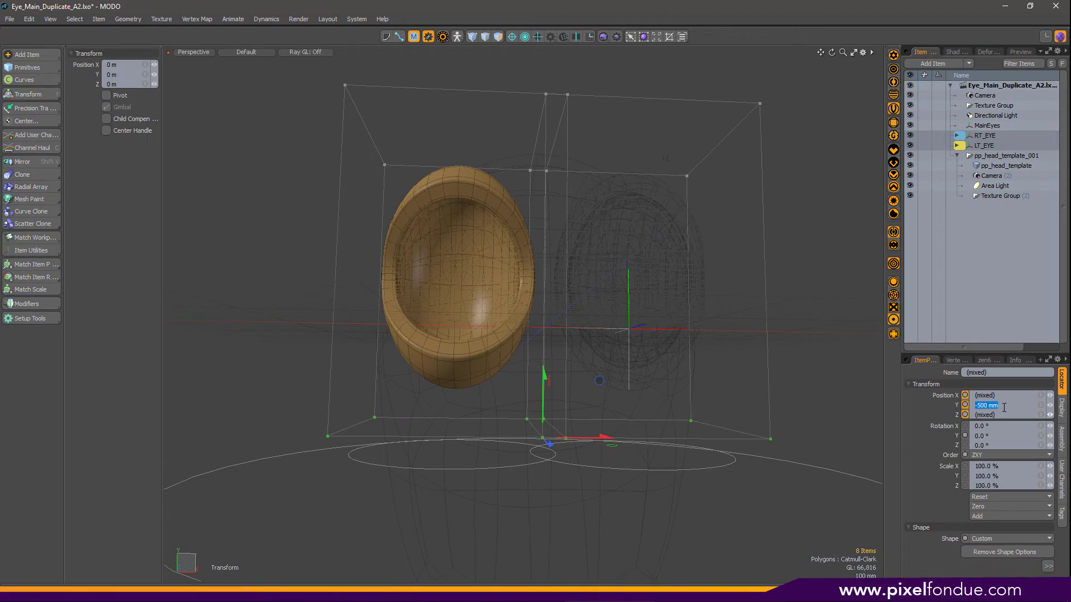
pyautogui.write('-1')
pyautogui.press('Return')
pyautogui.scroll(-4, 667, 355)
pyautogui.keyDown('alt'); pyautogui.moveTo(667, 355); pyautogui.dragTo(583, 357); pyautogui.keyUp('alt')
pyautogui.scroll(3, 636, 368)
pyautogui.press('Escape')
# - Rotate the RT_EYE locator to about -9.5° around Y
pyautogui.click(478, 406)
pyautogui.keyDown('alt'); pyautogui.moveTo(479, 406); pyautogui.dragTo(534, 435); pyautogui.keyUp('alt')
pyautogui.press('e')
pyautogui.moveTo(525, 369); pyautogui.dragTo(517, 375)
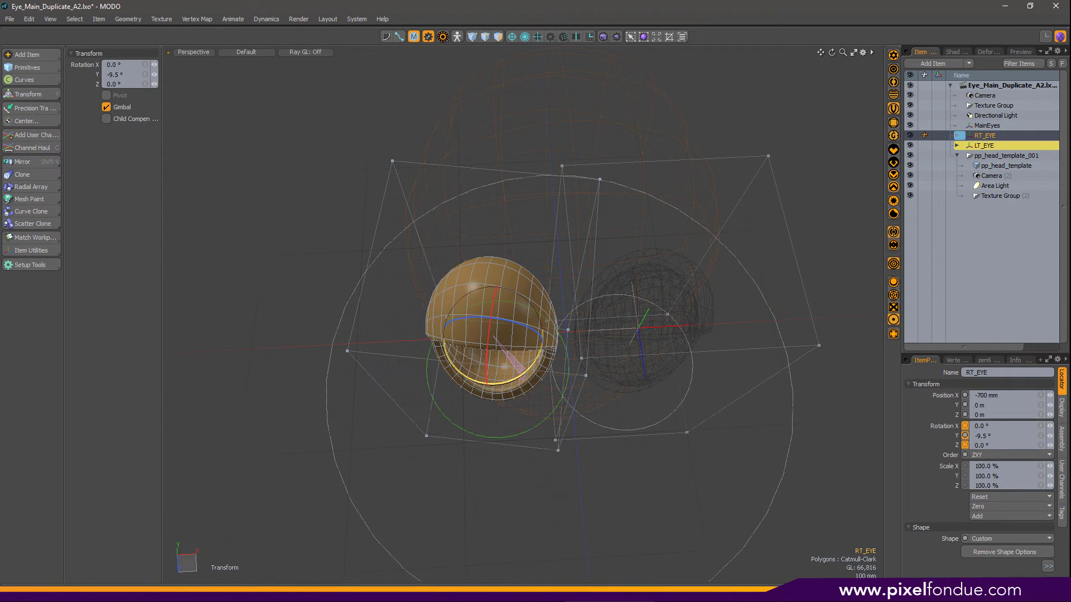
# - Set the Y rotation of the LT_EYE locator to 10°
pyautogui.click(669, 419)
pyautogui.click(1001, 436)
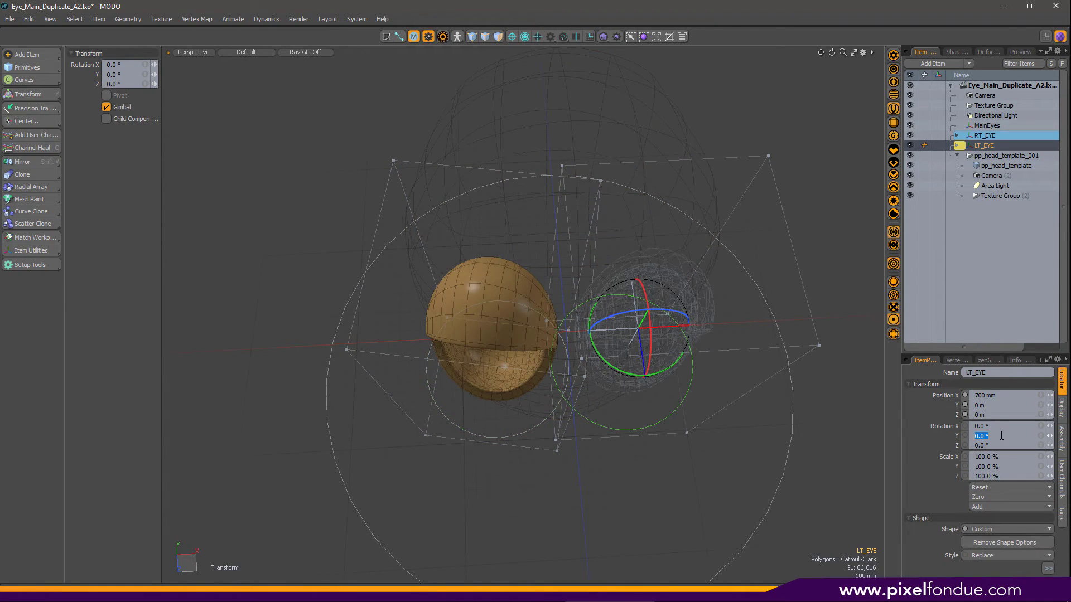
pyautogui.write('10')
pyautogui.press('Return')
pyautogui.keyDown('alt'); pyautogui.moveTo(748, 413); pyautogui.dragTo(726, 310); pyautogui.keyUp('alt')
pyautogui.press('Escape')
# - Change the viewport shading style of inactive meshes to a shaded display so the eyes and head show as surfaces together
pyautogui.press('o')
pyautogui.click(860, 413)
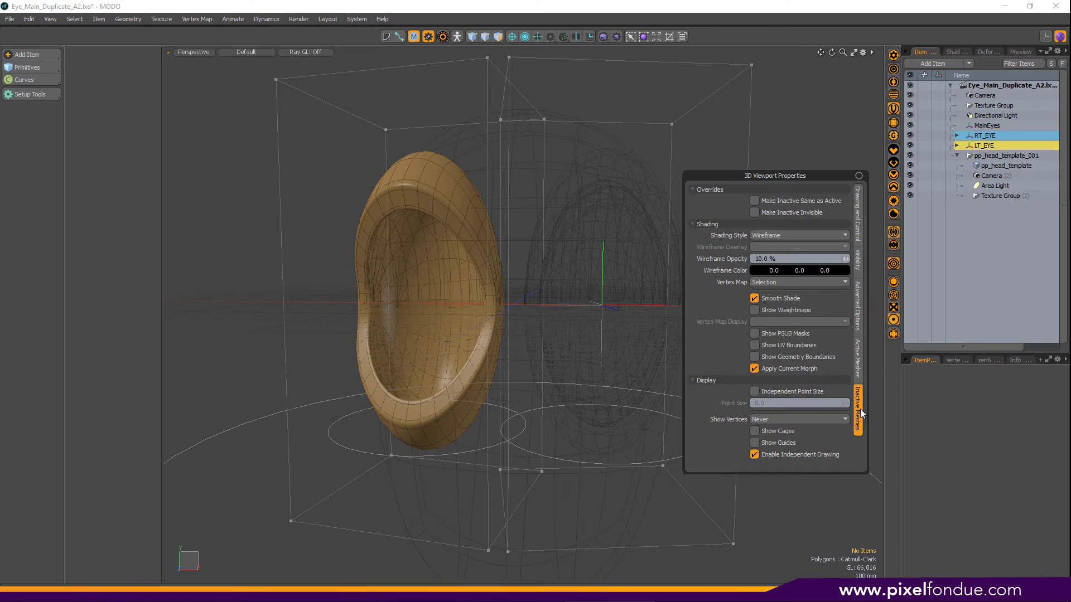
pyautogui.click(795, 289)
# - Scale and move the pp_head_template mesh so the head sits behind and around both eyes
pyautogui.moveTo(641, 335)
pyautogui.keyDown('alt'); pyautogui.mouseDown()
pyautogui.moveTo(707, 370)
pyautogui.moveTo(607, 281)
pyautogui.moveTo(569, 285)
pyautogui.moveTo(600, 316)
pyautogui.moveTo(485, 346)
pyautogui.mouseUp(); pyautogui.keyUp('alt')
pyautogui.click(927, 168)
pyautogui.press('r')
pyautogui.moveTo(485, 346)
pyautogui.keyDown('ctrl'); pyautogui.keyDown('alt'); pyautogui.mouseDown()
pyautogui.moveTo(509, 347)
pyautogui.moveTo(491, 347)
pyautogui.mouseUp(); pyautogui.keyUp('alt'); pyautogui.keyUp('ctrl')
pyautogui.press('w')
pyautogui.moveTo(583, 342)
pyautogui.mouseDown()
pyautogui.moveTo(662, 338)
pyautogui.moveTo(583, 342)
pyautogui.mouseUp()
pyautogui.keyDown('alt'); pyautogui.moveTo(502, 342); pyautogui.dragTo(572, 348); pyautogui.keyUp('alt')
pyautogui.keyDown('ctrl'); pyautogui.keyDown('alt'); pyautogui.moveTo(572, 348); pyautogui.dragTo(538, 356); pyautogui.keyUp('alt'); pyautogui.keyUp('ctrl')
pyautogui.moveTo(430, 320)
pyautogui.mouseDown()
pyautogui.moveTo(406, 315)
pyautogui.moveTo(418, 318)
pyautogui.mouseUp()
pyautogui.keyDown('alt'); pyautogui.moveTo(418, 318); pyautogui.dragTo(586, 338); pyautogui.keyUp('alt')
pyautogui.moveTo(618, 342); pyautogui.dragTo(552, 329)
pyautogui.press('q')
# - Scale the head template polygons along X to adjust the head's width around the eyes
pyautogui.keyDown('alt'); pyautogui.moveTo(552, 329); pyautogui.dragTo(563, 306); pyautogui.keyUp('alt')
pyautogui.press('5')
pyautogui.keyDown('alt'); pyautogui.moveTo(563, 307); pyautogui.dragTo(613, 297); pyautogui.keyUp('alt')
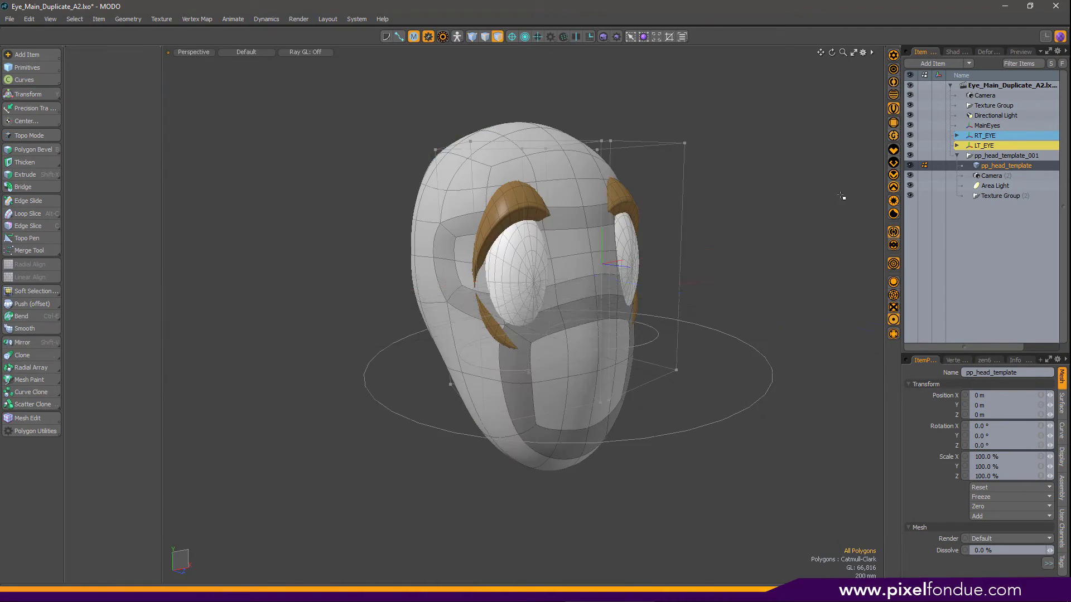
pyautogui.keyDown('alt'); pyautogui.moveTo(841, 196); pyautogui.dragTo(752, 344); pyautogui.keyUp('alt')
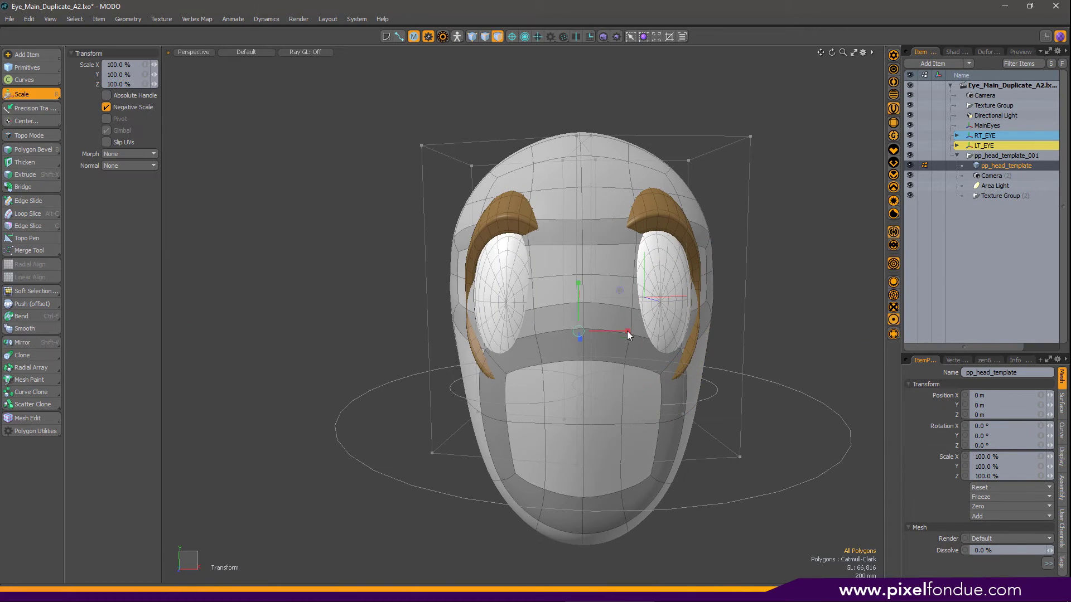
pyautogui.moveTo(628, 330); pyautogui.dragTo(580, 351)
pyautogui.press('q')
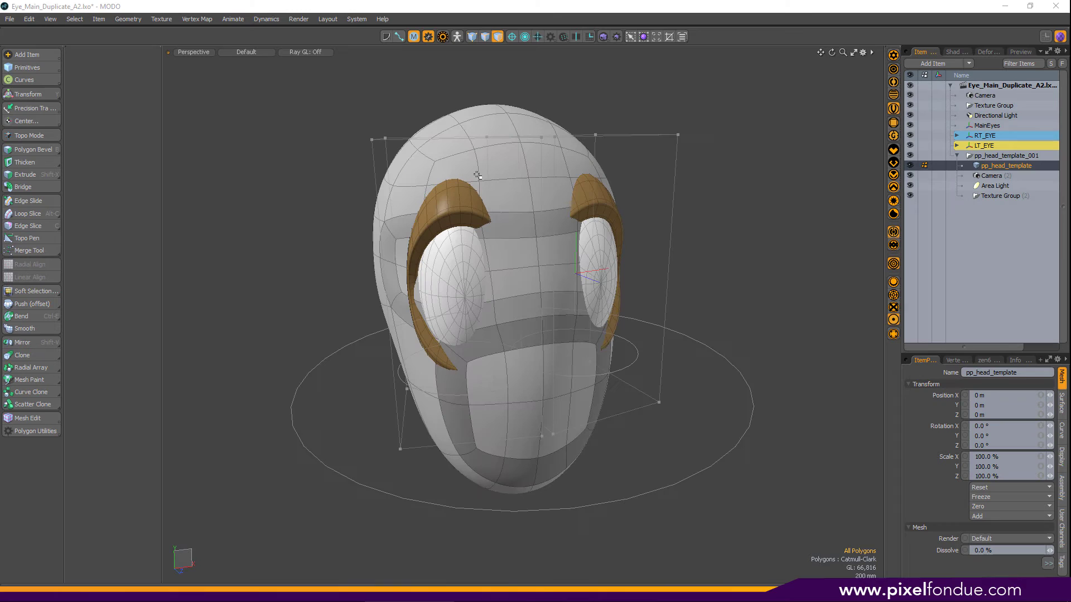
# - Parent pp_head_template, RT_EYE and LT_EYE under MainEyes and delete the leftover pp_head_template_001 items
pyautogui.click(1002, 157)
pyautogui.moveTo(1000, 166); pyautogui.dragTo(986, 126)
pyautogui.click(988, 146)
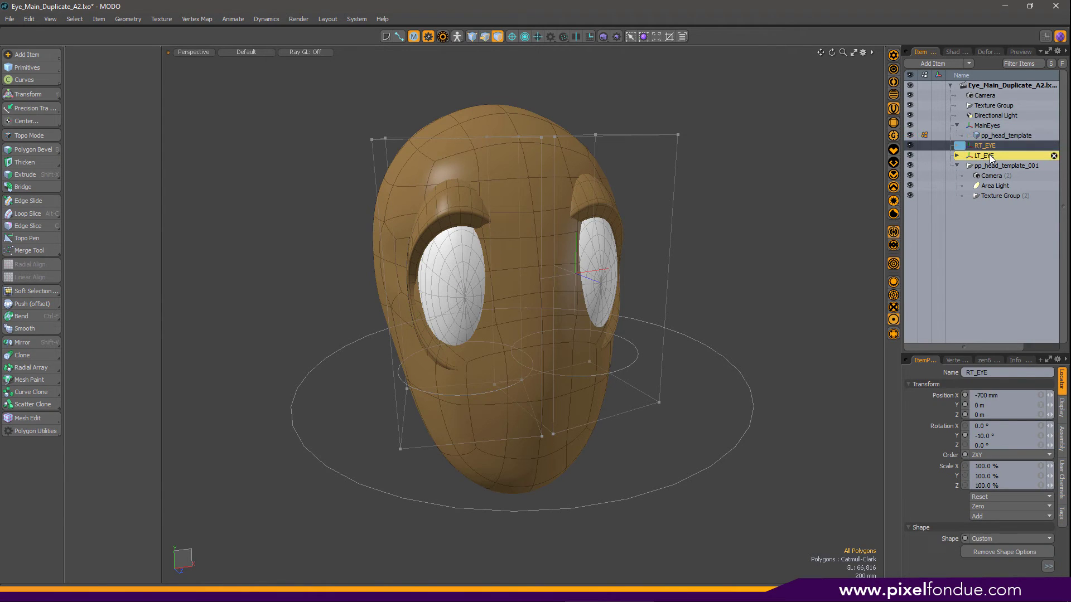
pyautogui.rightClick(999, 223)
pyautogui.click(996, 338)
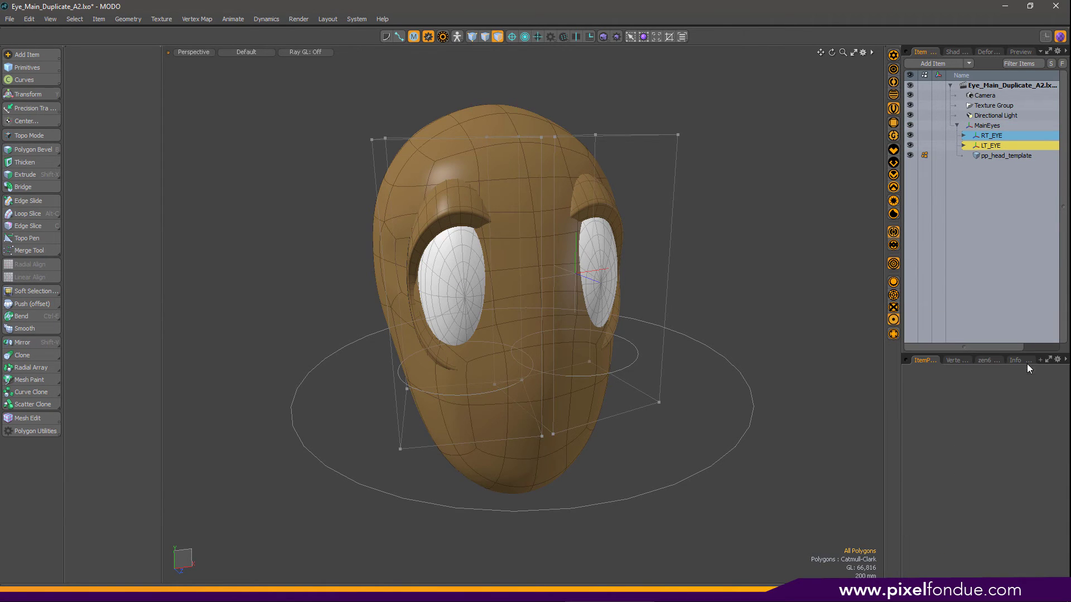
pyautogui.click(922, 125)
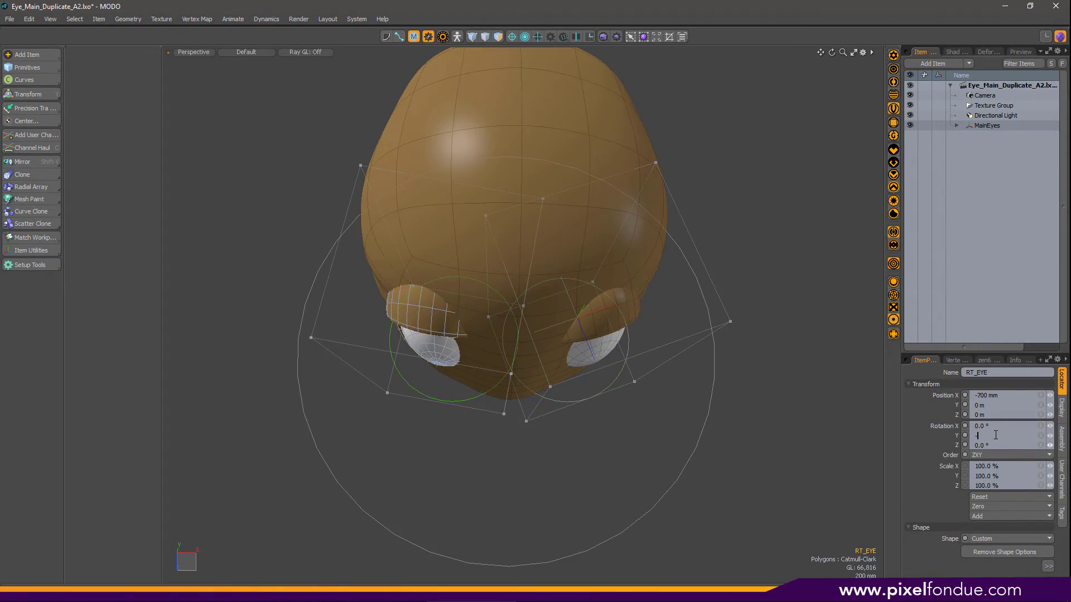
# - Scale all head vertices to about 119.5% along Y and fine-tune the head's width along X
pyautogui.keyDown('alt'); pyautogui.moveTo(558, 346); pyautogui.dragTo(640, 349); pyautogui.keyUp('alt')
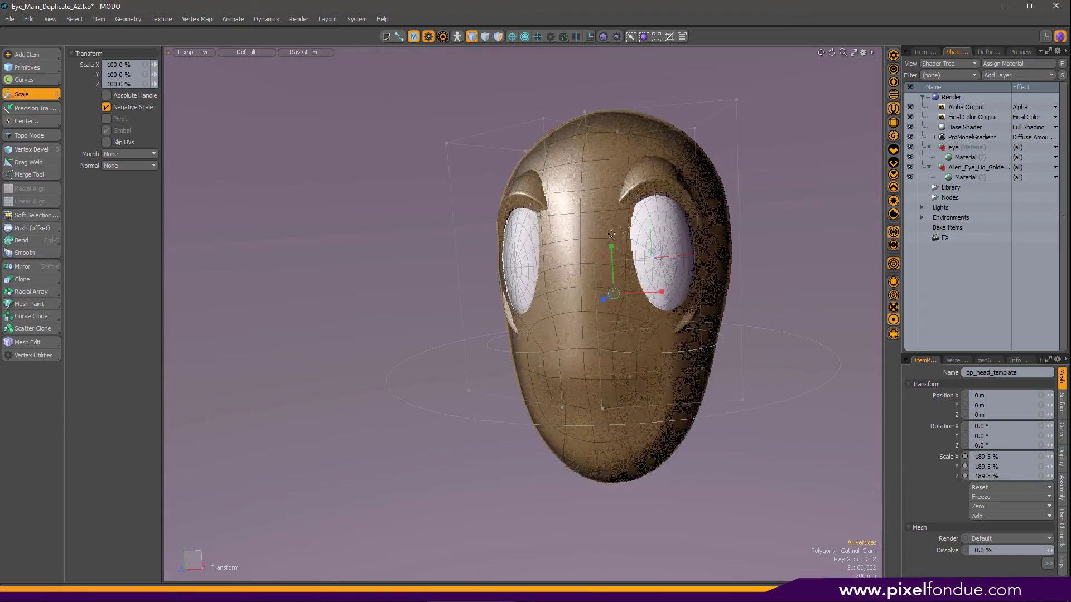
pyautogui.moveTo(611, 246)
pyautogui.mouseDown()
pyautogui.moveTo(611, 236)
pyautogui.moveTo(686, 240)
pyautogui.moveTo(625, 248)
pyautogui.mouseUp()
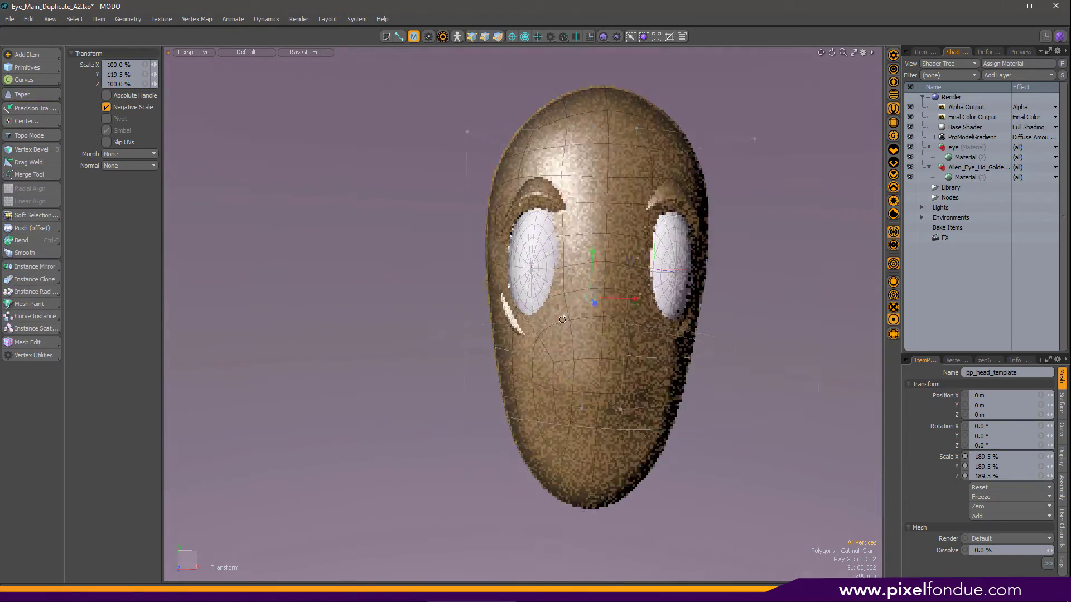
pyautogui.moveTo(637, 298); pyautogui.dragTo(635, 298)
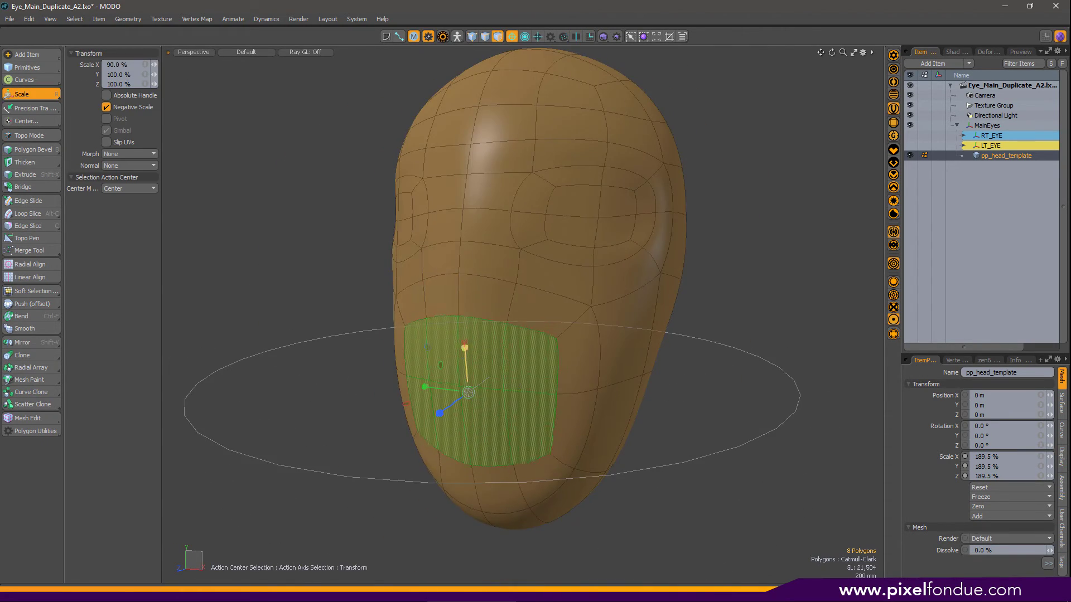
# - Inset the selected mouth polygons of the head with a grouped Polygon Bevel and clear the selection
pyautogui.keyDown('alt'); pyautogui.moveTo(502, 318); pyautogui.dragTo(403, 316); pyautogui.keyUp('alt')
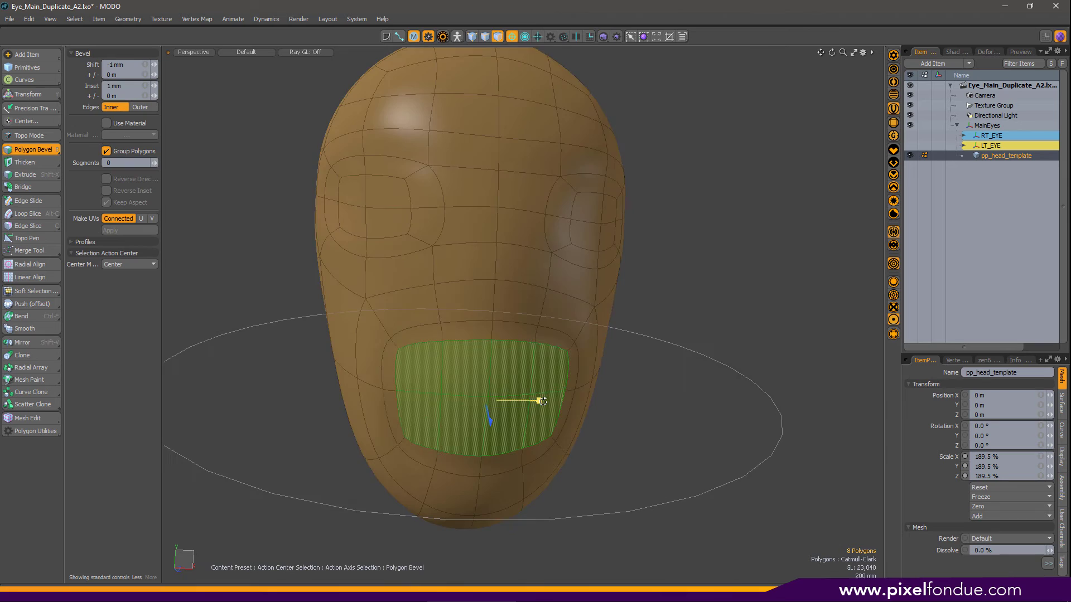
pyautogui.keyDown('alt'); pyautogui.moveTo(543, 401); pyautogui.dragTo(490, 391); pyautogui.keyUp('alt')
pyautogui.press('space')
pyautogui.click(720, 295)
# - Select the polygons across the front of the face on both sides and smooth them
pyautogui.keyDown('ctrl'); pyautogui.keyDown('alt'); pyautogui.moveTo(695, 270); pyautogui.dragTo(586, 251); pyautogui.keyUp('alt'); pyautogui.keyUp('ctrl')
pyautogui.moveTo(543, 223); pyautogui.dragTo(544, 233)
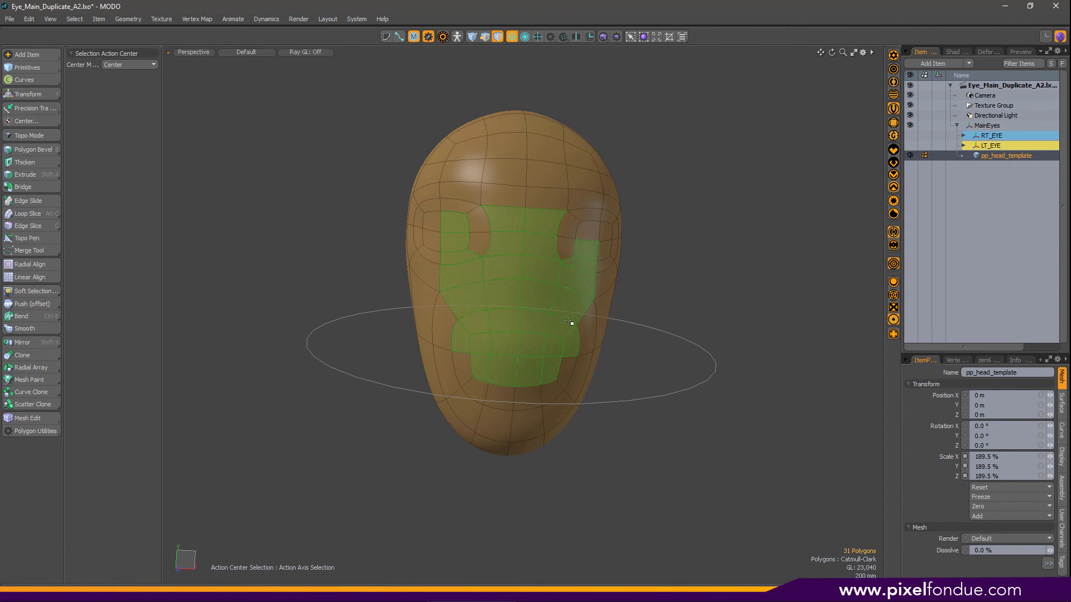
pyautogui.moveTo(569, 321); pyautogui.dragTo(587, 228)
pyautogui.click(641, 262)
pyautogui.keyDown('alt'); pyautogui.moveTo(625, 262); pyautogui.dragTo(584, 261); pyautogui.keyUp('alt')
pyautogui.moveTo(519, 385)
pyautogui.mouseDown()
pyautogui.moveTo(633, 268)
pyautogui.moveTo(569, 413)
pyautogui.mouseUp()
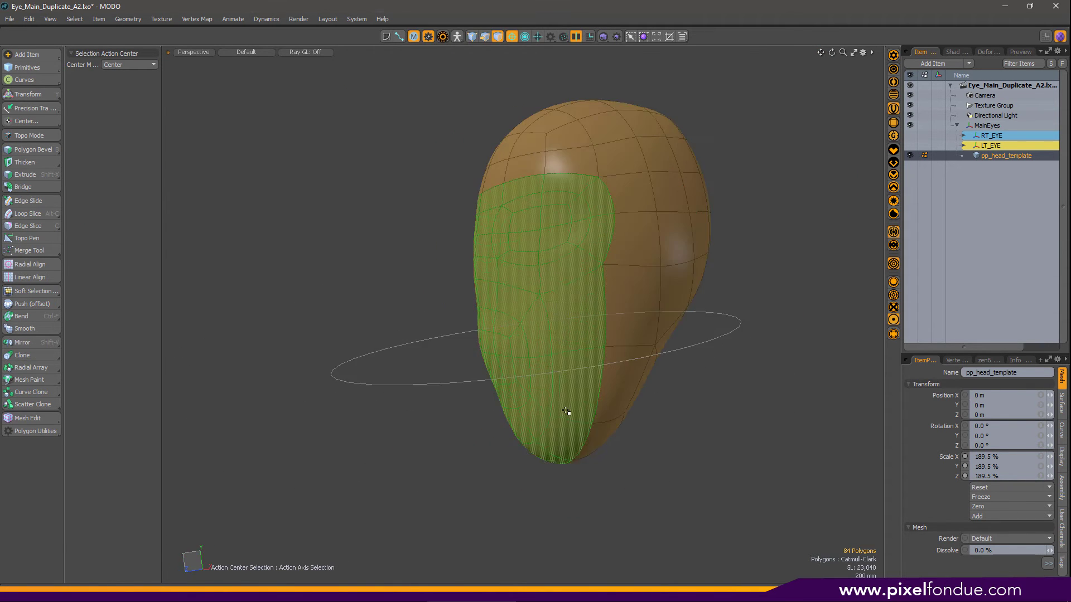
pyautogui.click(24, 328)
pyautogui.keyDown('alt'); pyautogui.moveTo(424, 329); pyautogui.dragTo(540, 335); pyautogui.keyUp('alt')
pyautogui.press('space')
pyautogui.click(697, 262)
# - Unhide the RT_EYE and LT_EYE rigs so they display on the smoothed head
pyautogui.click(910, 136)
pyautogui.click(910, 146)
pyautogui.keyDown('alt'); pyautogui.moveTo(825, 267); pyautogui.dragTo(750, 282); pyautogui.keyUp('alt')
pyautogui.keyDown('alt'); pyautogui.moveTo(412, 312); pyautogui.dragTo(580, 440); pyautogui.keyUp('alt')
pyautogui.press('5')
pyautogui.click(539, 384)
pyautogui.click(385, 340)
pyautogui.keyDown('alt'); pyautogui.moveTo(491, 413); pyautogui.dragTo(447, 363); pyautogui.keyUp('alt')
# - Fine-tune the Y rotation of the RT_EYE locator to match the face's curvature
pyautogui.click(991, 135)
pyautogui.moveTo(1050, 436); pyautogui.dragTo(1056, 438)
pyautogui.keyDown('alt'); pyautogui.moveTo(479, 268); pyautogui.dragTo(497, 349); pyautogui.keyUp('alt')
pyautogui.click(268, 357)
# - Scale the head mesh slightly larger and shift it to improve its fit around the eyes
pyautogui.keyDown('alt'); pyautogui.moveTo(346, 402); pyautogui.dragTo(725, 354); pyautogui.keyUp('alt')
pyautogui.click(447, 312)
pyautogui.press('3')
pyautogui.press('r')
pyautogui.moveTo(502, 322); pyautogui.dragTo(519, 323)
pyautogui.press('w')
pyautogui.moveTo(500, 320); pyautogui.dragTo(512, 322)
# - Select the polygons around both eye sockets and scale them to about 136.5% along Y
pyautogui.keyDown('alt'); pyautogui.moveTo(825, 329); pyautogui.dragTo(602, 346); pyautogui.keyUp('alt')
pyautogui.press('3')
pyautogui.click(593, 253)
pyautogui.moveTo(619, 240)
pyautogui.keyDown('shift'); pyautogui.mouseDown()
pyautogui.moveTo(519, 301)
pyautogui.moveTo(502, 240)
pyautogui.mouseUp(); pyautogui.keyUp('shift')
pyautogui.press('r')
pyautogui.moveTo(575, 209); pyautogui.dragTo(576, 199)
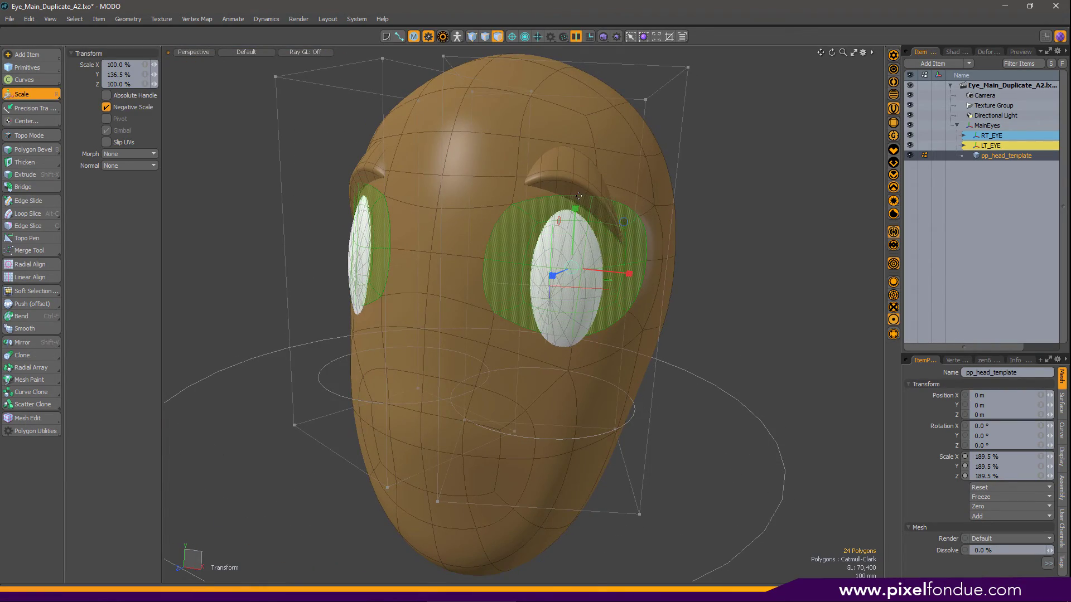
pyautogui.keyDown('alt'); pyautogui.moveTo(603, 345); pyautogui.dragTo(620, 348); pyautogui.keyUp('alt')
pyautogui.press('q')
# - Select the edge loop around the eye sockets and scale it to about 80% in X and 107.5% in Y
pyautogui.moveTo(619, 223)
pyautogui.keyDown('shift'); pyautogui.mouseDown()
pyautogui.moveTo(645, 282)
pyautogui.moveTo(591, 313)
pyautogui.moveTo(699, 316)
pyautogui.moveTo(562, 342)
pyautogui.moveTo(586, 357)
pyautogui.mouseUp(); pyautogui.keyUp('shift')
pyautogui.press('r')
pyautogui.press('5')
pyautogui.press('2')
pyautogui.doubleClick(470, 273)
pyautogui.press('r')
pyautogui.moveTo(581, 214); pyautogui.dragTo(581, 205)
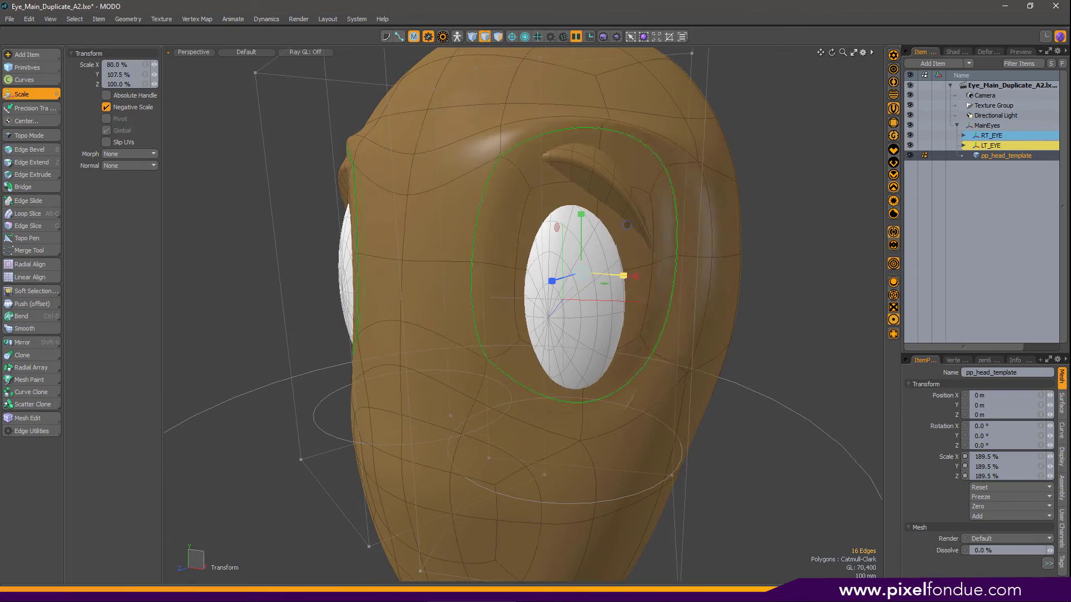
pyautogui.press('q')
# - Set the action center to Selection and push the inner eye socket polygons inward behind the eyes
pyautogui.press('3')
pyautogui.keyDown('alt'); pyautogui.moveTo(708, 357); pyautogui.dragTo(700, 240); pyautogui.keyUp('alt')
pyautogui.press('w')
pyautogui.click(512, 37)
pyautogui.moveTo(511, 59); pyautogui.dragTo(822, 153)
pyautogui.click(803, 186)
pyautogui.keyDown('alt'); pyautogui.moveTo(675, 279); pyautogui.dragTo(653, 346); pyautogui.keyUp('alt')
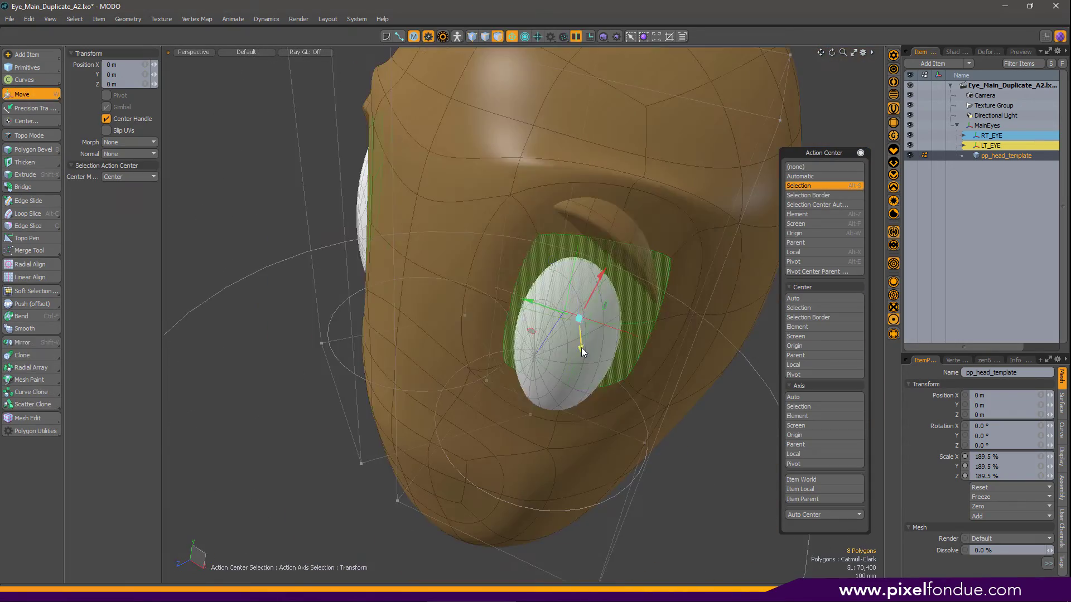
pyautogui.moveTo(581, 351); pyautogui.dragTo(580, 330)
pyautogui.press('q')
# - Grow the socket polygon selection and move it to shape the rims around the eyes
pyautogui.keyDown('alt'); pyautogui.moveTo(580, 334); pyautogui.dragTo(359, 346); pyautogui.keyUp('alt')
pyautogui.hotkey('shift', 'Up')
pyautogui.press('w')
pyautogui.press('q')
# - Use Element Move to shift a face component near the eye about -130 mm in X and -90 mm in Y
pyautogui.click(698, 312)
pyautogui.press('t')
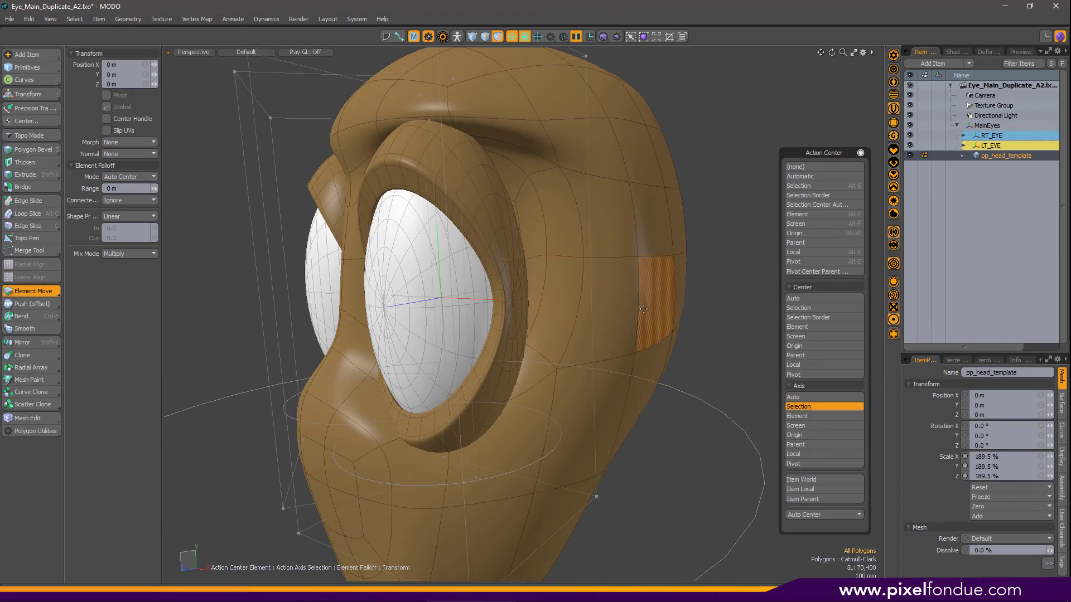
pyautogui.keyDown('alt'); pyautogui.moveTo(643, 309); pyautogui.dragTo(652, 379); pyautogui.keyUp('alt')
pyautogui.moveTo(585, 329); pyautogui.dragTo(563, 346)
# - Expand both eye rigs and hide the RT_Latt and LT_Latt lattices
pyautogui.click(963, 136)
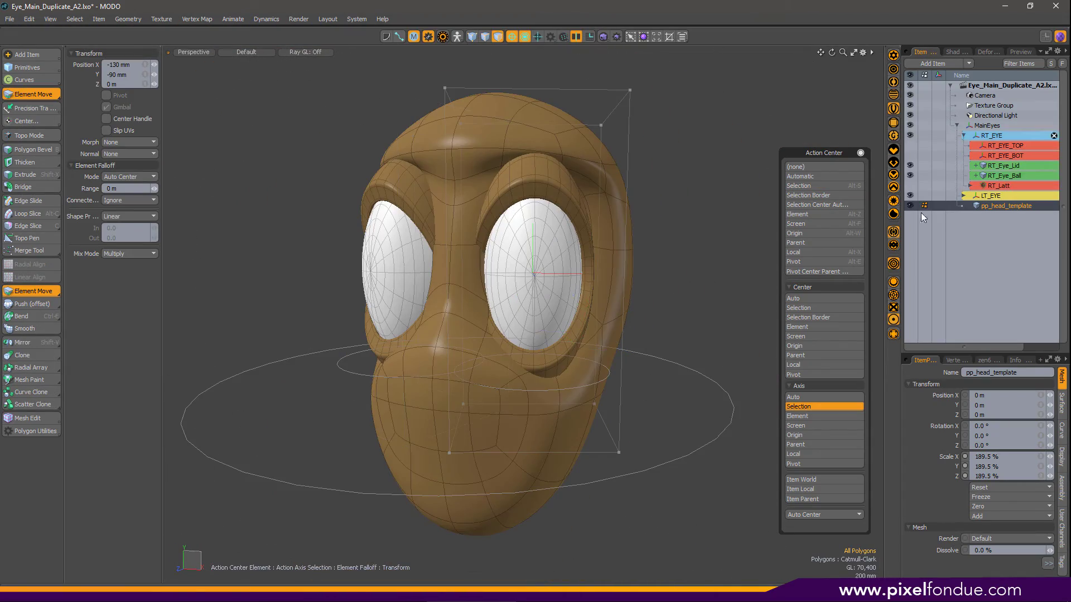
pyautogui.click(964, 196)
pyautogui.click(910, 246)
# - Reshape the nose bridge, cheek and brow around the eye sockets with small Element Move adjustments
pyautogui.keyDown('alt'); pyautogui.moveTo(630, 329); pyautogui.dragTo(675, 323); pyautogui.keyUp('alt')
pyautogui.moveTo(481, 301); pyautogui.dragTo(470, 299)
pyautogui.keyDown('alt'); pyautogui.moveTo(686, 321); pyautogui.dragTo(599, 343); pyautogui.keyUp('alt')
pyautogui.moveTo(545, 410); pyautogui.dragTo(542, 426)
pyautogui.keyDown('alt'); pyautogui.moveTo(630, 345); pyautogui.dragTo(611, 340); pyautogui.keyUp('alt')
pyautogui.moveTo(558, 357); pyautogui.dragTo(549, 349)
pyautogui.moveTo(564, 167); pyautogui.dragTo(565, 159)
# - Adjust the lower eye socket rims and upper cheeks with Element Move so they wrap under the eyes
pyautogui.keyDown('alt'); pyautogui.moveTo(580, 279); pyautogui.dragTo(720, 307); pyautogui.keyUp('alt')
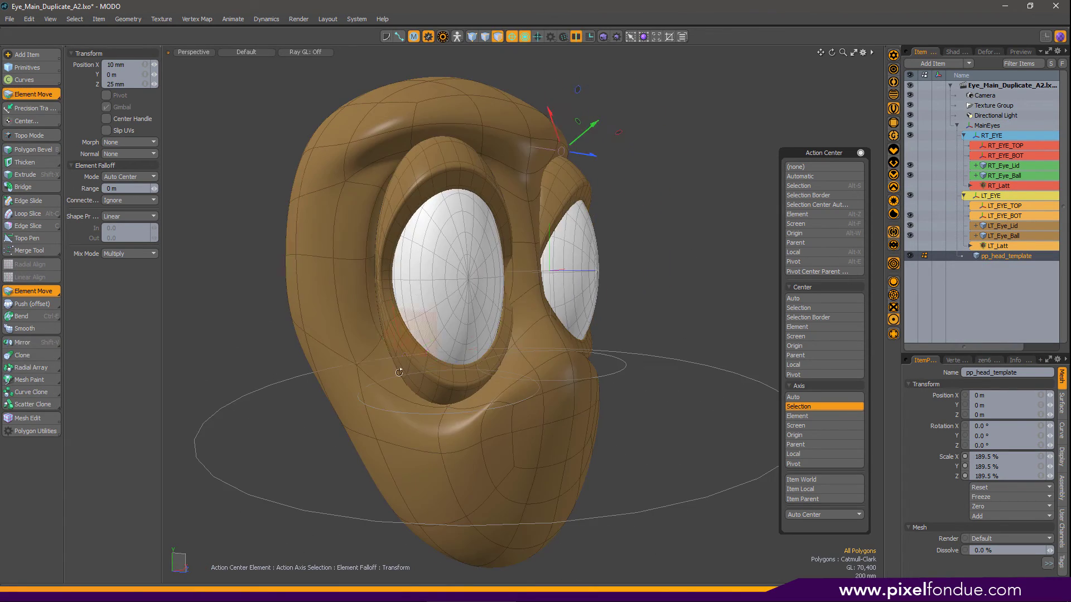
pyautogui.keyDown('alt'); pyautogui.moveTo(413, 368); pyautogui.dragTo(458, 362); pyautogui.keyUp('alt')
pyautogui.moveTo(507, 397); pyautogui.dragTo(624, 301)
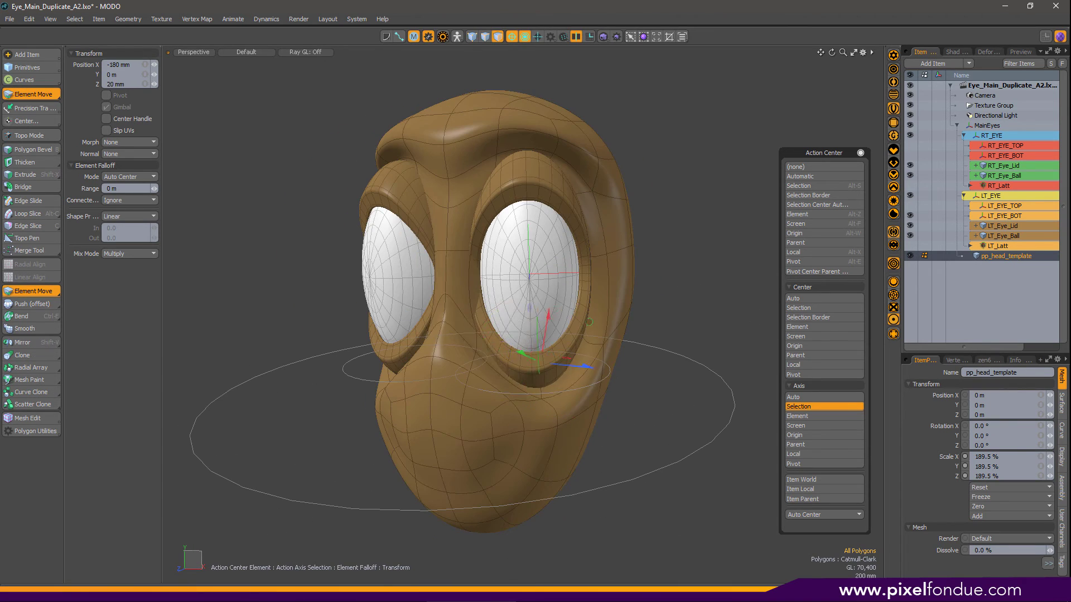
pyautogui.keyDown('alt'); pyautogui.moveTo(602, 357); pyautogui.dragTo(535, 362); pyautogui.keyUp('alt')
pyautogui.moveTo(502, 440); pyautogui.dragTo(494, 449)
pyautogui.moveTo(564, 379); pyautogui.dragTo(544, 369)
pyautogui.moveTo(490, 390); pyautogui.dragTo(496, 385)
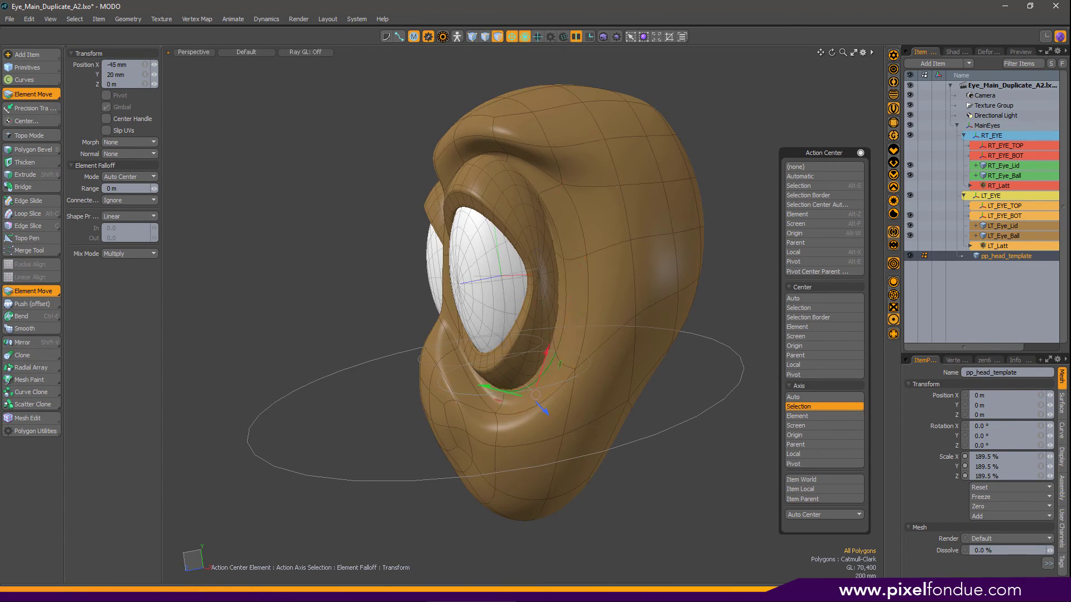
# - Refine the brow and the upper outer edge of the eye sockets with Element Move
pyautogui.keyDown('alt'); pyautogui.moveTo(496, 334); pyautogui.dragTo(519, 318); pyautogui.keyUp('alt')
pyautogui.moveTo(466, 109); pyautogui.dragTo(521, 220)
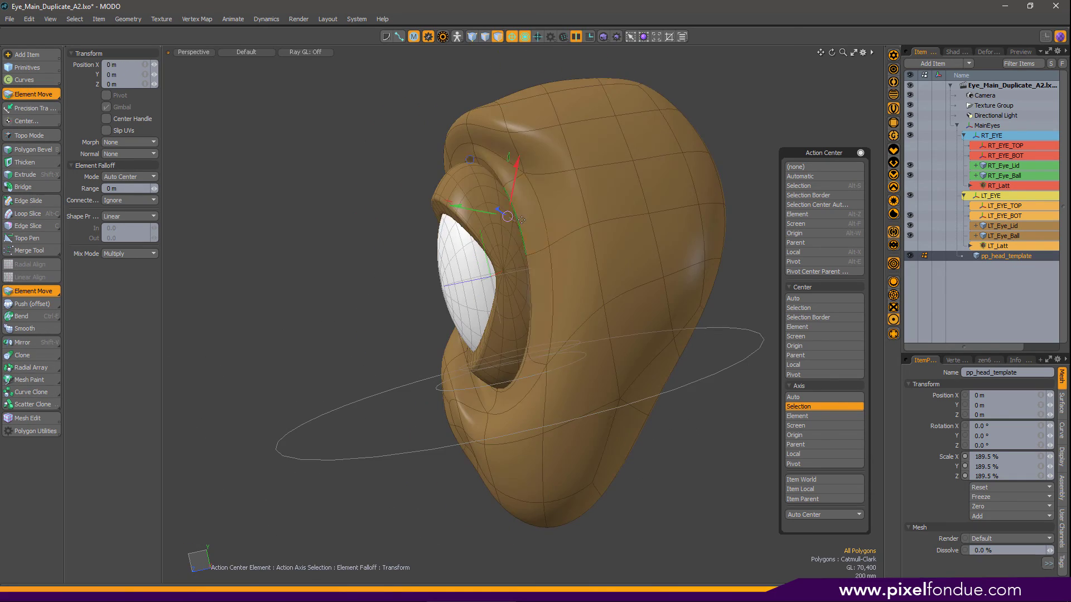
pyautogui.keyDown('alt'); pyautogui.moveTo(517, 286); pyautogui.dragTo(588, 352); pyautogui.keyUp('alt')
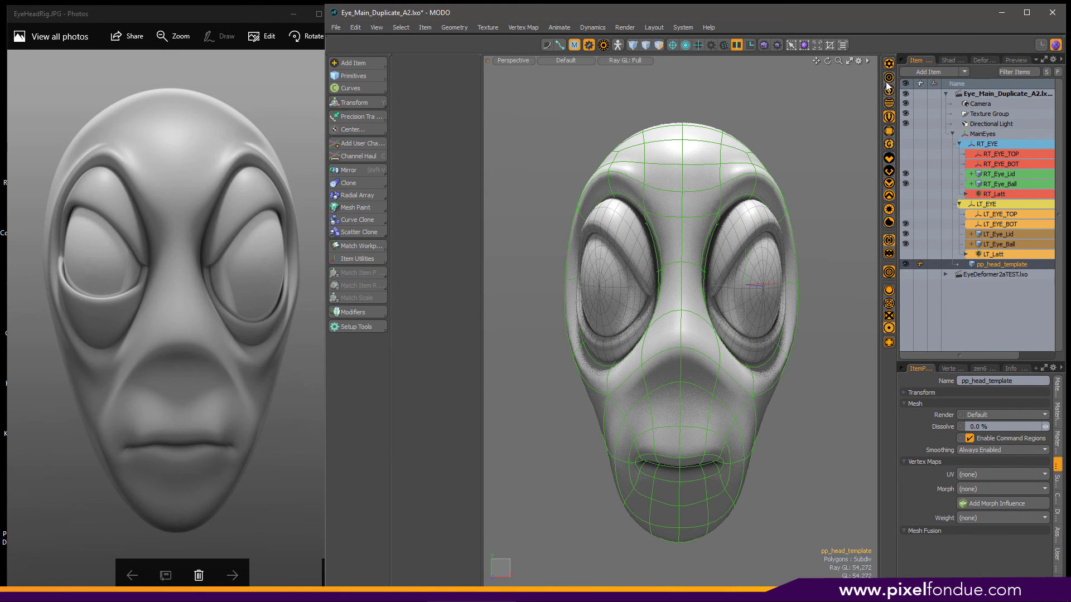
# - Clear the item selection and examine the finished head from the side and front against the reference image
pyautogui.click(887, 92)
pyautogui.click(757, 496)
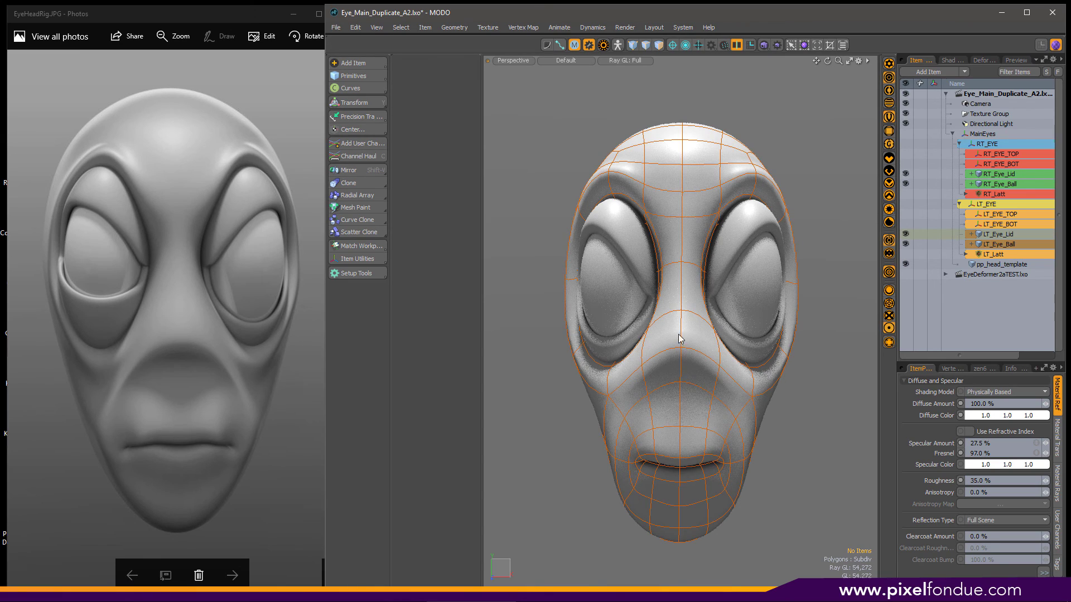
pyautogui.keyDown('alt'); pyautogui.moveTo(781, 414); pyautogui.dragTo(665, 416); pyautogui.keyUp('alt')
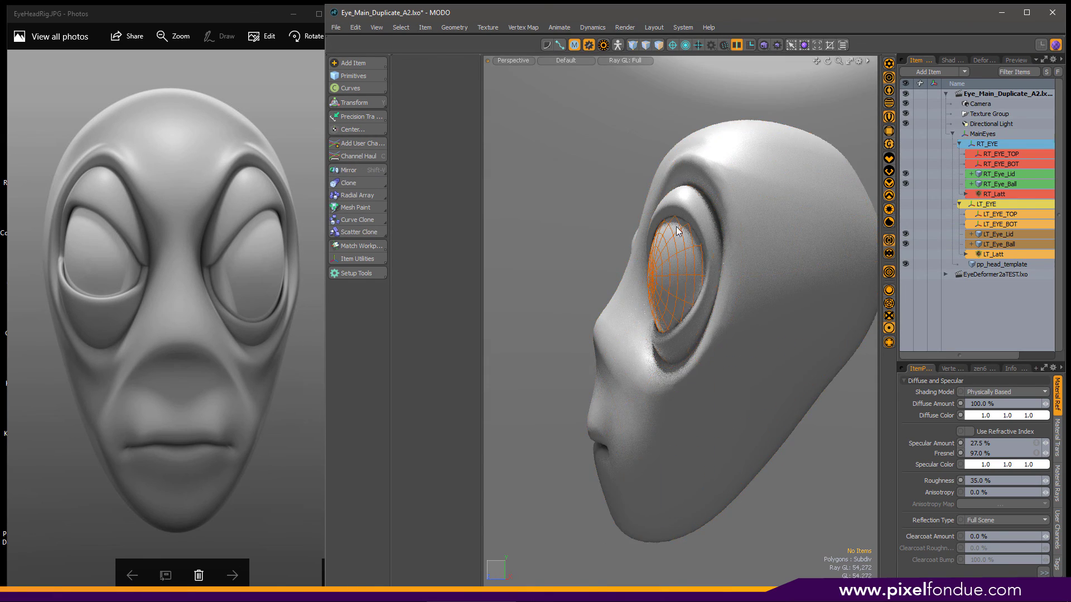
pyautogui.keyDown('alt'); pyautogui.moveTo(676, 230); pyautogui.dragTo(741, 250); pyautogui.keyUp('alt')
pyautogui.keyDown('ctrl'); pyautogui.keyDown('alt'); pyautogui.moveTo(742, 251); pyautogui.dragTo(875, 514); pyautogui.keyUp('alt'); pyautogui.keyUp('ctrl')
pyautogui.keyDown('alt'); pyautogui.moveTo(658, 273); pyautogui.dragTo(723, 282); pyautogui.keyUp('alt')
pyautogui.keyDown('ctrl'); pyautogui.keyDown('alt'); pyautogui.moveTo(796, 451); pyautogui.dragTo(719, 353); pyautogui.keyUp('alt'); pyautogui.keyUp('ctrl')
pyautogui.hotkey('ctrl', 'space')
pyautogui.click(751, 372)
pyautogui.keyDown('alt'); pyautogui.keyDown('shift'); pyautogui.moveTo(730, 406); pyautogui.dragTo(718, 374); pyautogui.keyUp('shift'); pyautogui.keyUp('alt')
pyautogui.hotkey('ctrl', 'space')
pyautogui.click(679, 293)
pyautogui.keyDown('ctrl'); pyautogui.keyDown('alt'); pyautogui.moveTo(658, 251); pyautogui.dragTo(685, 243); pyautogui.keyUp('alt'); pyautogui.keyUp('ctrl')
pyautogui.keyDown('alt'); pyautogui.keyDown('shift'); pyautogui.moveTo(685, 243); pyautogui.dragTo(668, 213); pyautogui.keyUp('shift'); pyautogui.keyUp('alt')
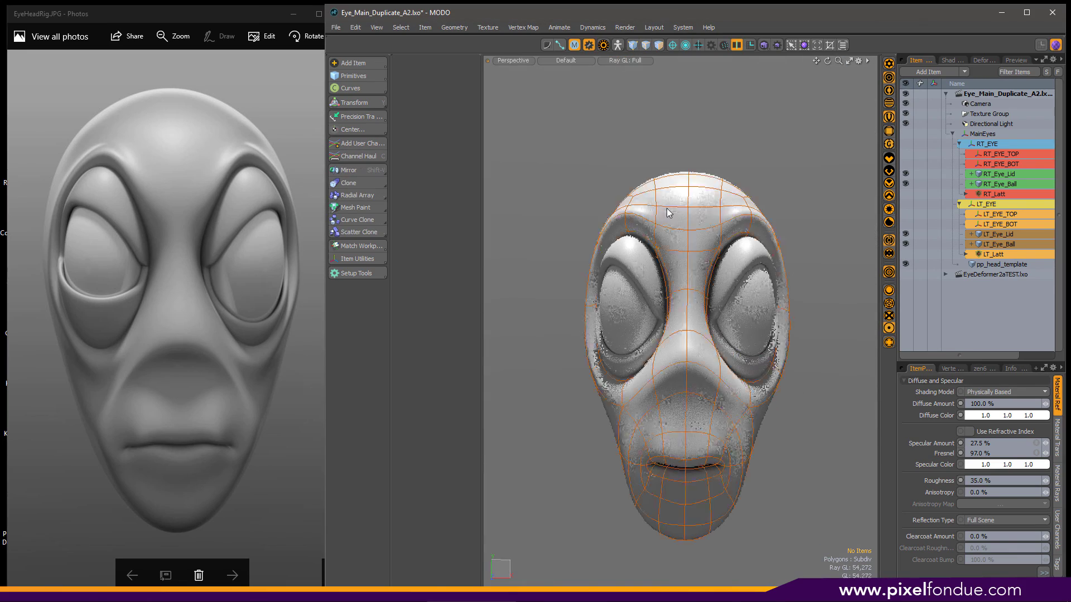
# - Set the opacity of the ProModelGradient layer in the Shader Tree to 86.5%
pyautogui.click(956, 58)
pyautogui.moveTo(1045, 427); pyautogui.dragTo(1049, 427)
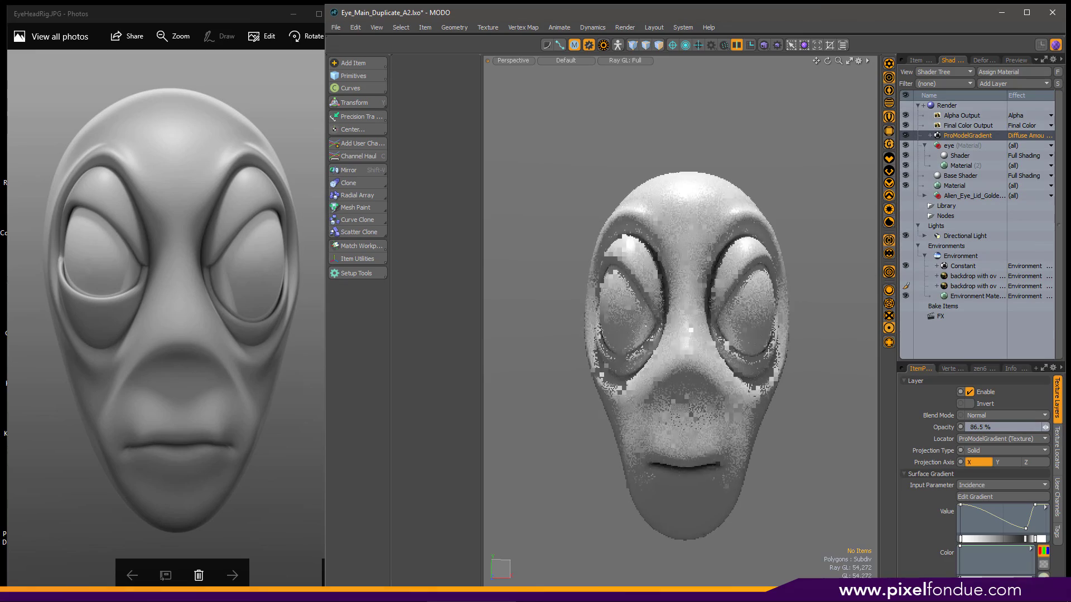